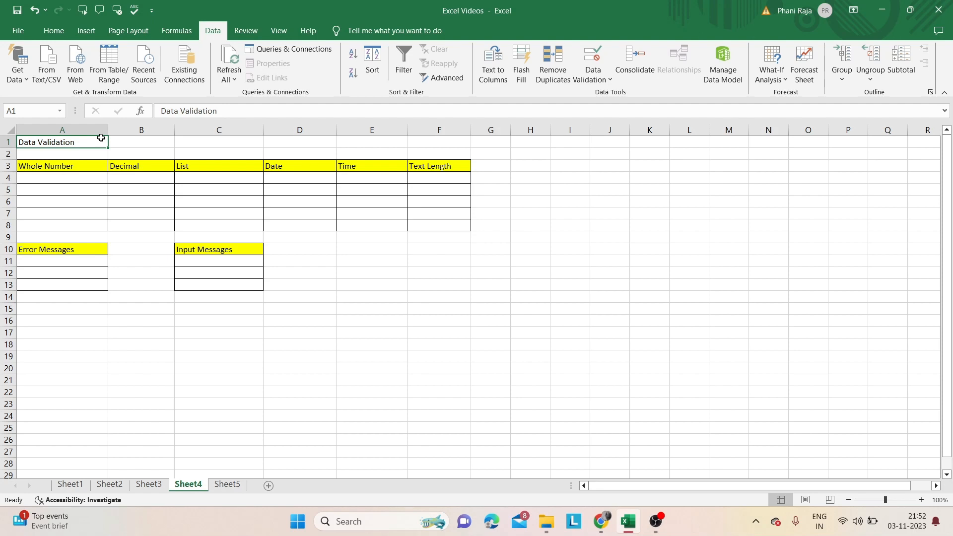
Review the validation type headings in row 3 and the Error Messages and Input Messages headings in row 10.
click(105, 169)
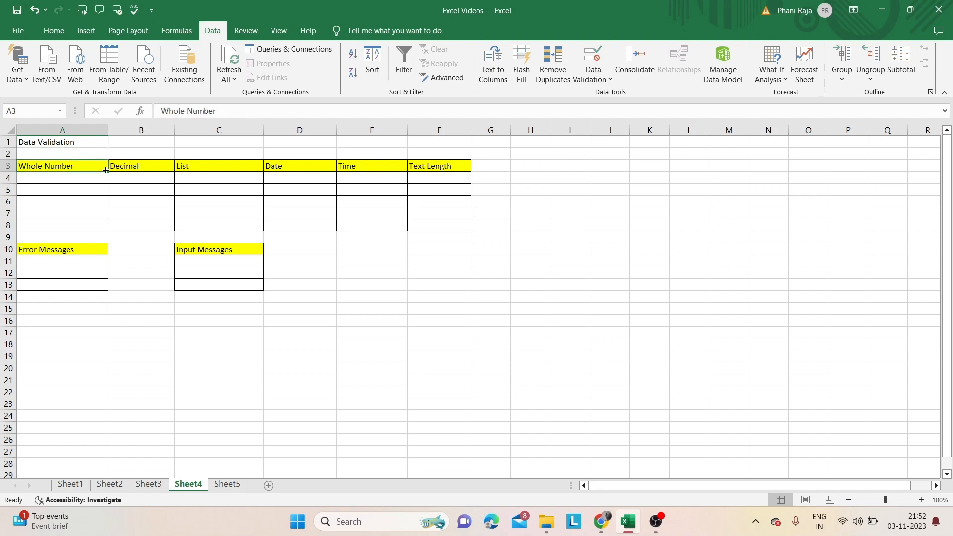
key(Right)
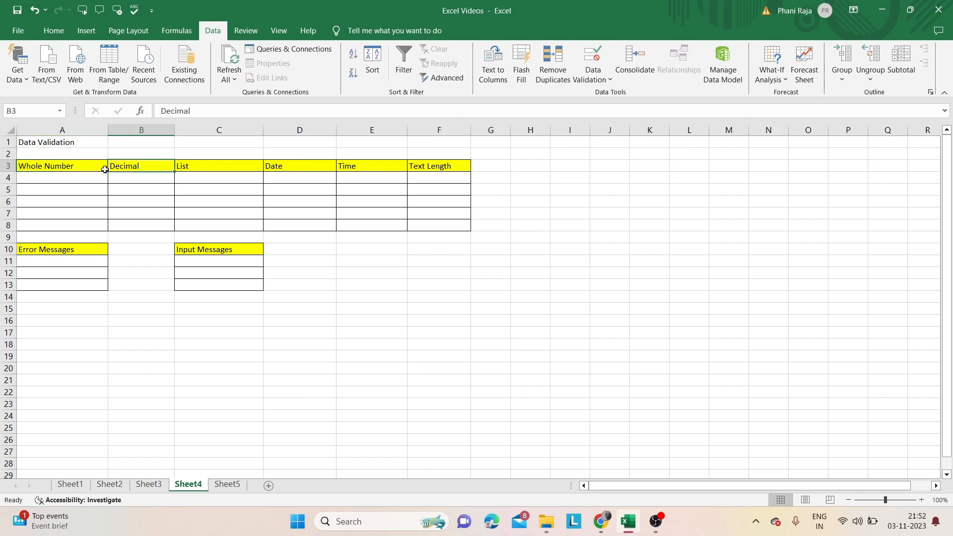
key(Right)
key(Right)
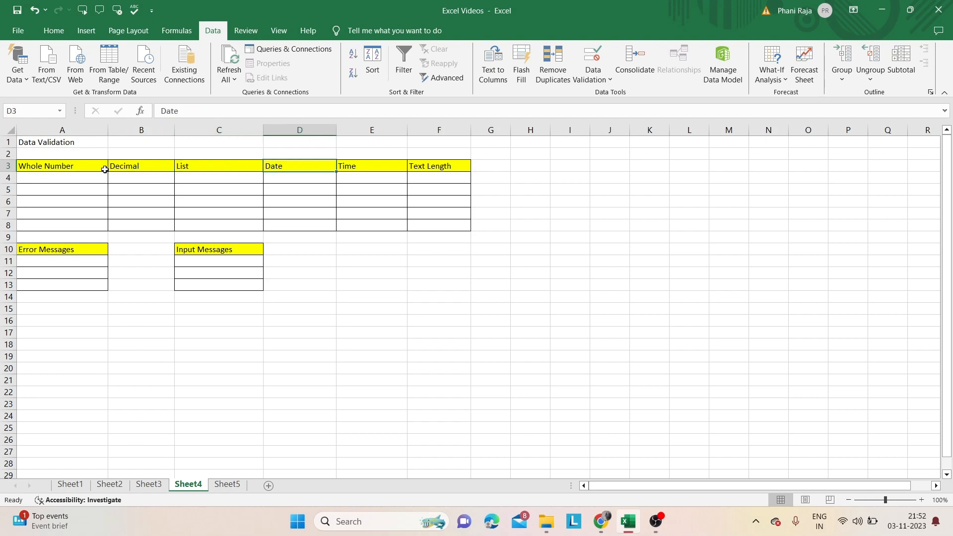
key(Right)
key(Right)
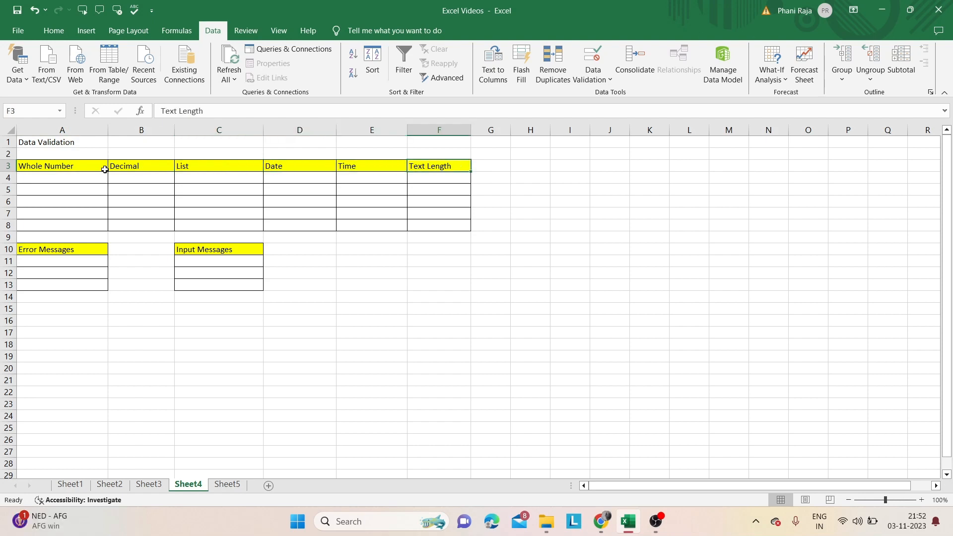
click(69, 253)
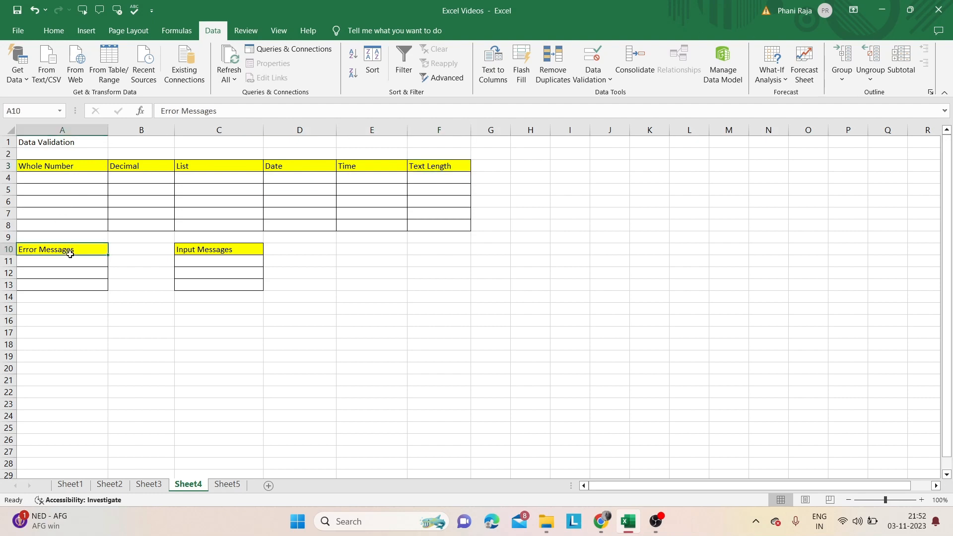
key(Right)
key(Right)
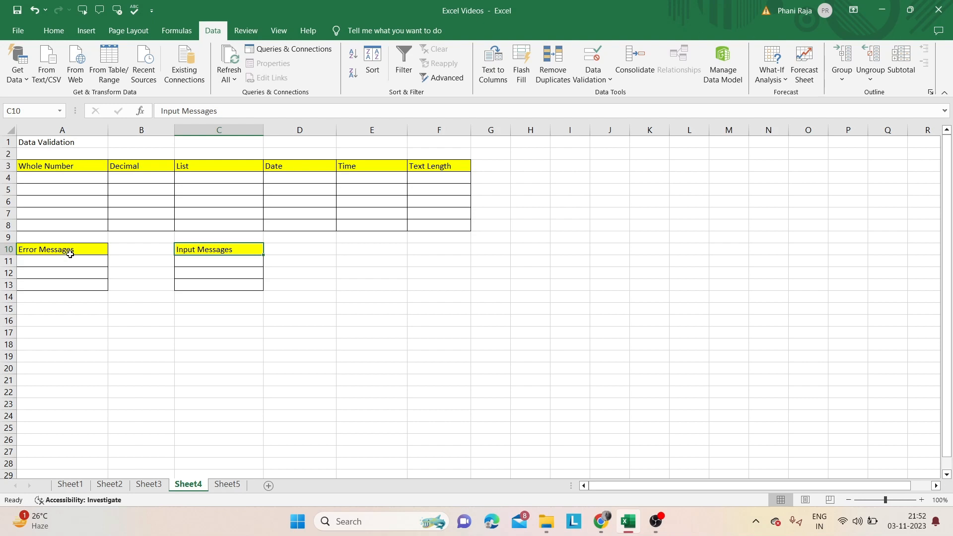
Apply a data validation rule to cells A4:A8 that allows only whole numbers between 1 and 5.
click(72, 177)
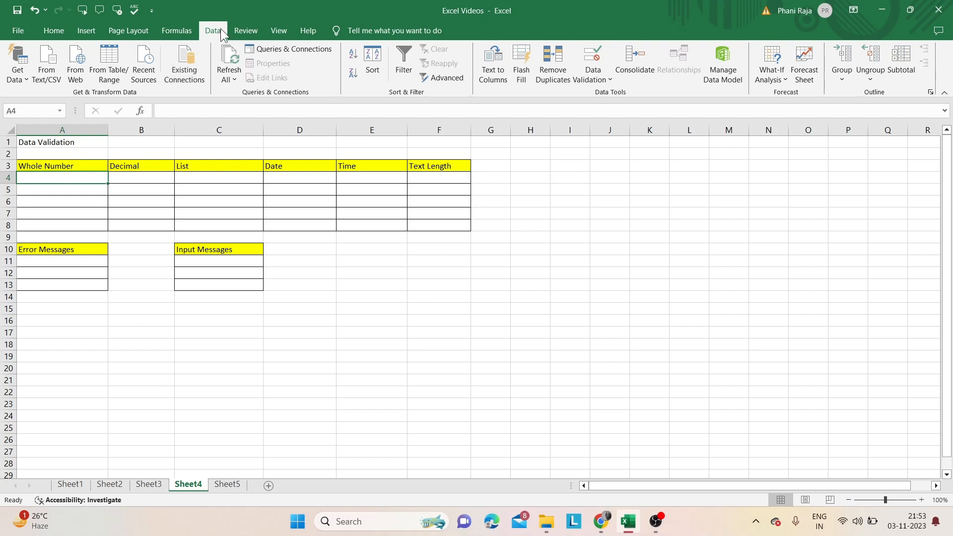
click(607, 80)
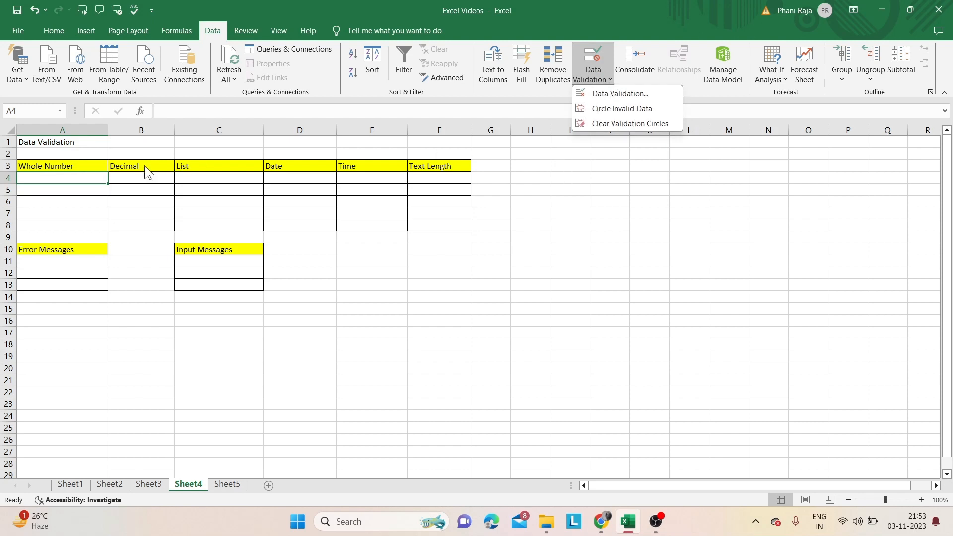
click(100, 175)
drag(100, 177, 94, 226)
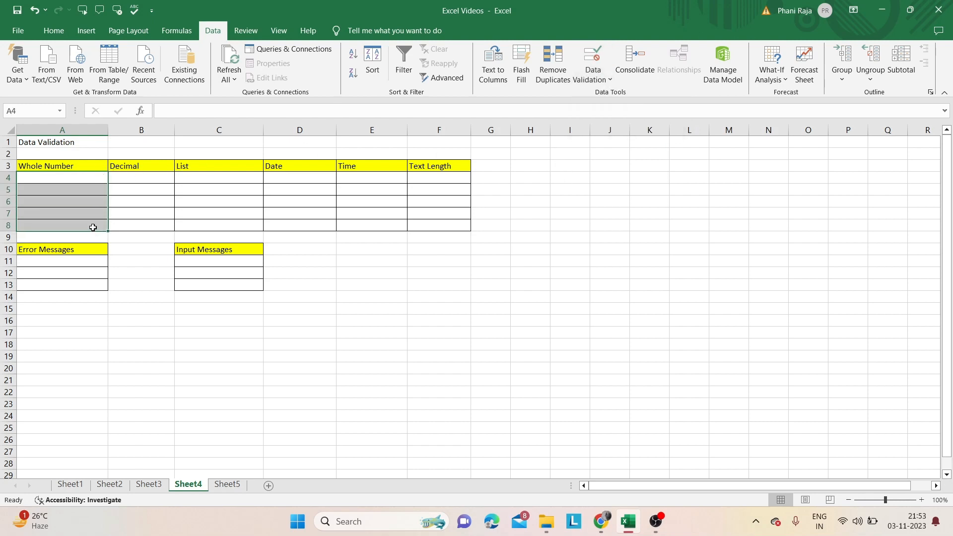
click(601, 80)
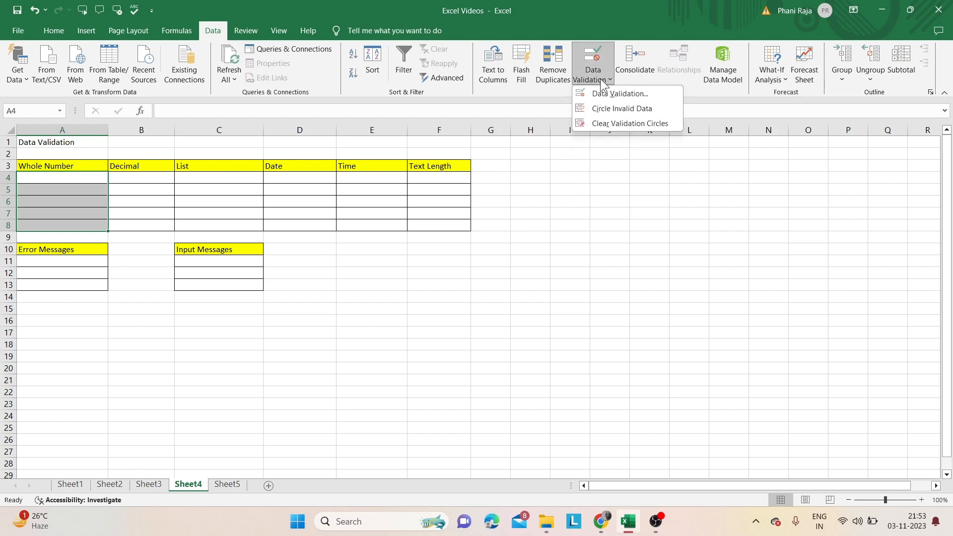
click(602, 96)
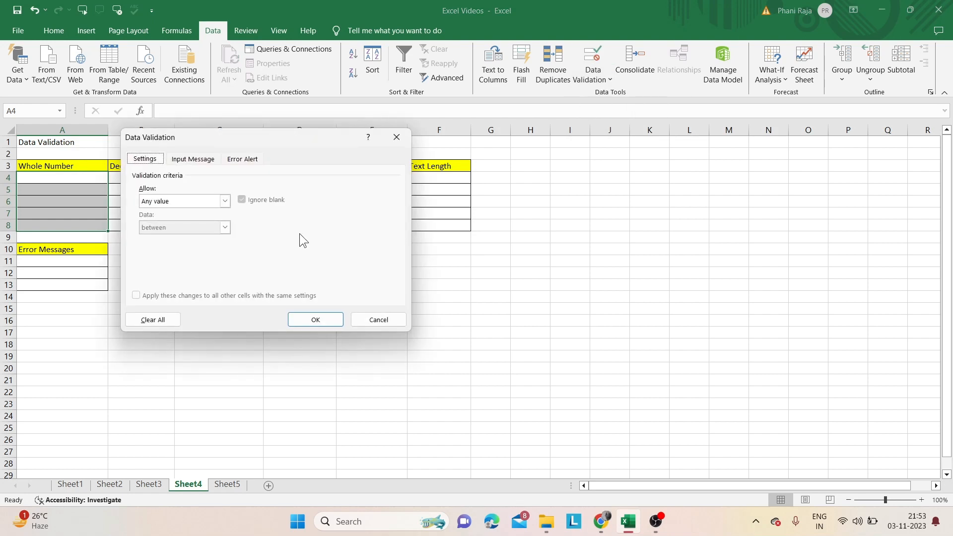
click(226, 200)
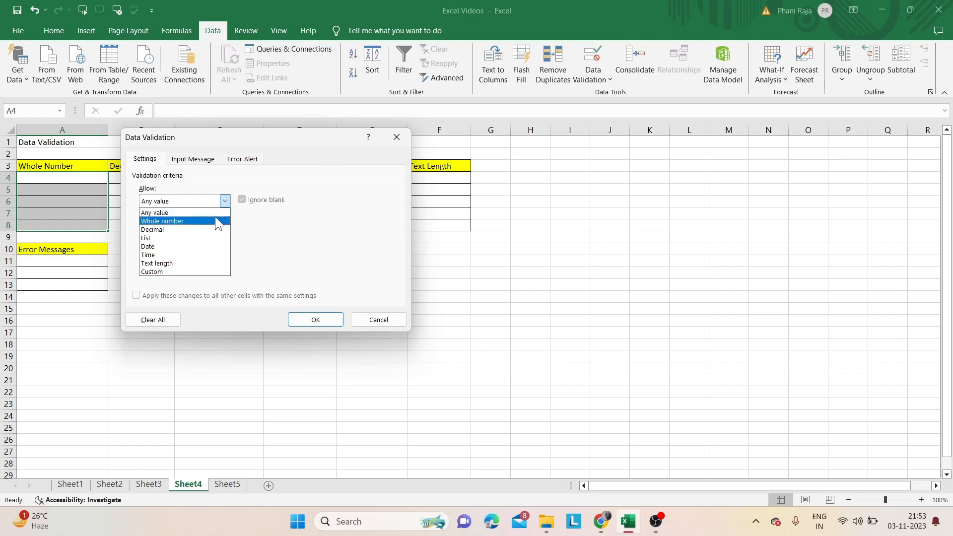
click(216, 219)
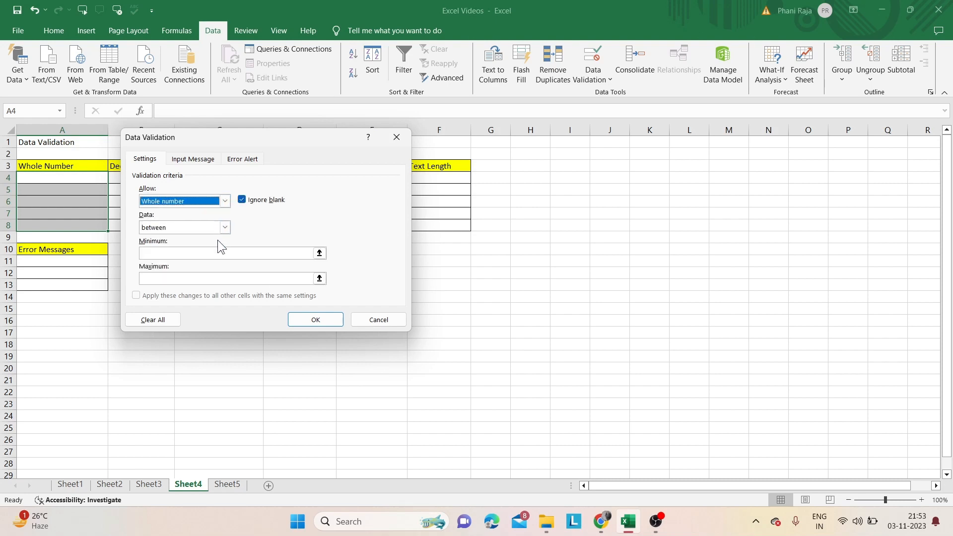
click(219, 253)
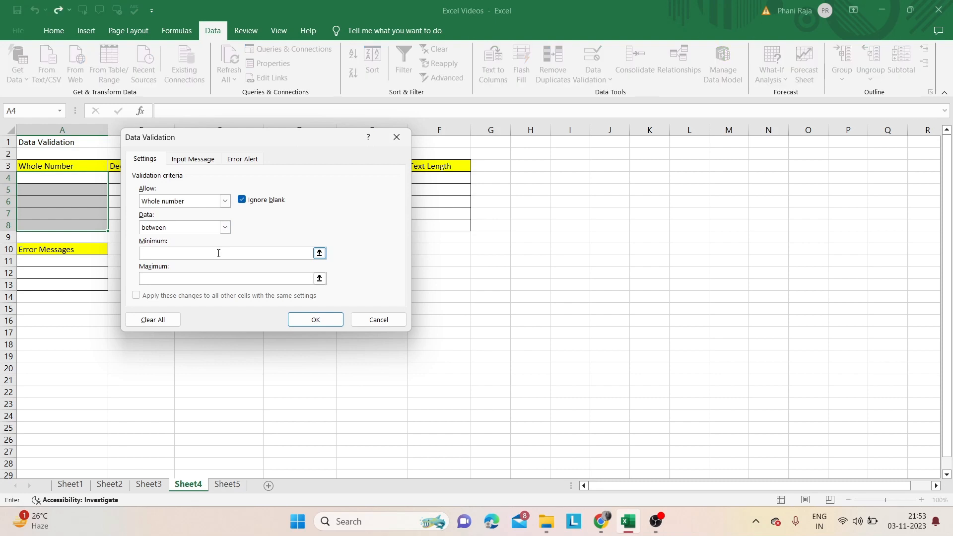
text(1)
click(219, 278)
text(5)
click(313, 320)
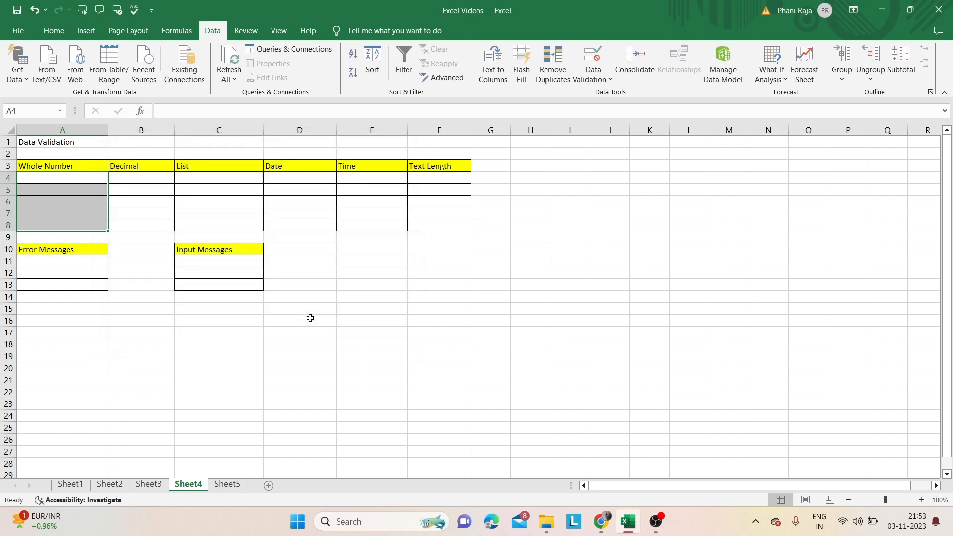
Enter 1, 2 and 3 in cells A4 to A6 of the Whole Number column.
click(99, 174)
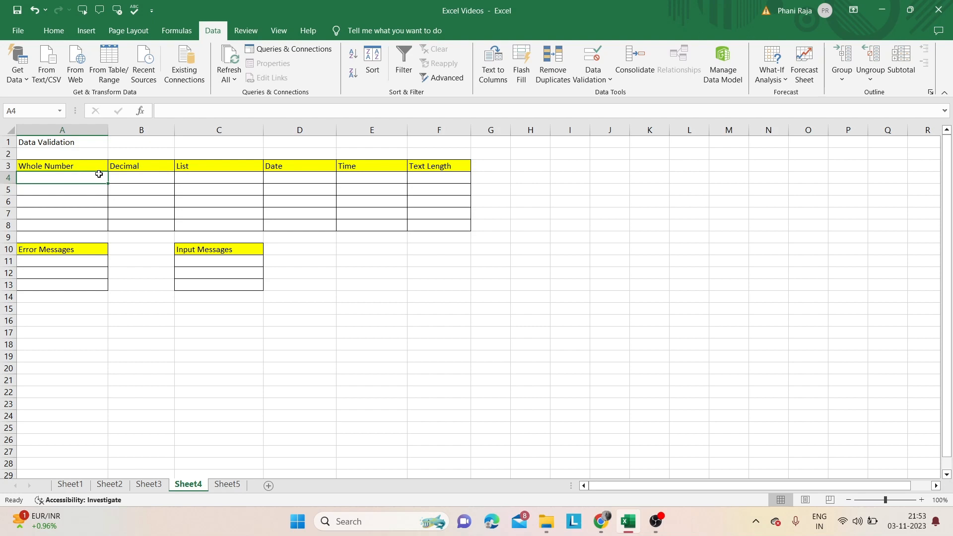
text(1)
key(Return)
text(2)
key(Return)
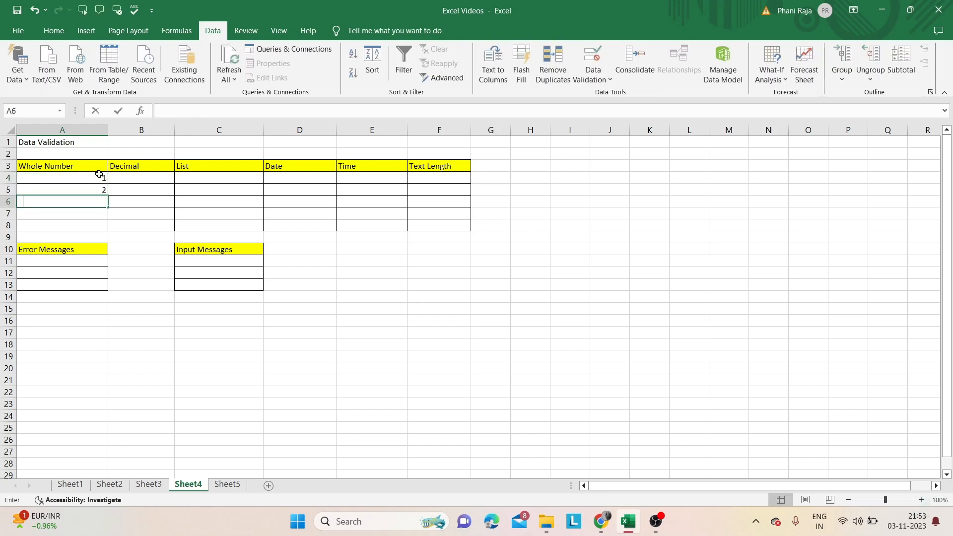
text(3)
key(Return)
Test the whole number rule by trying to enter 6 in cell A7, and dismiss the alert.
text(6)
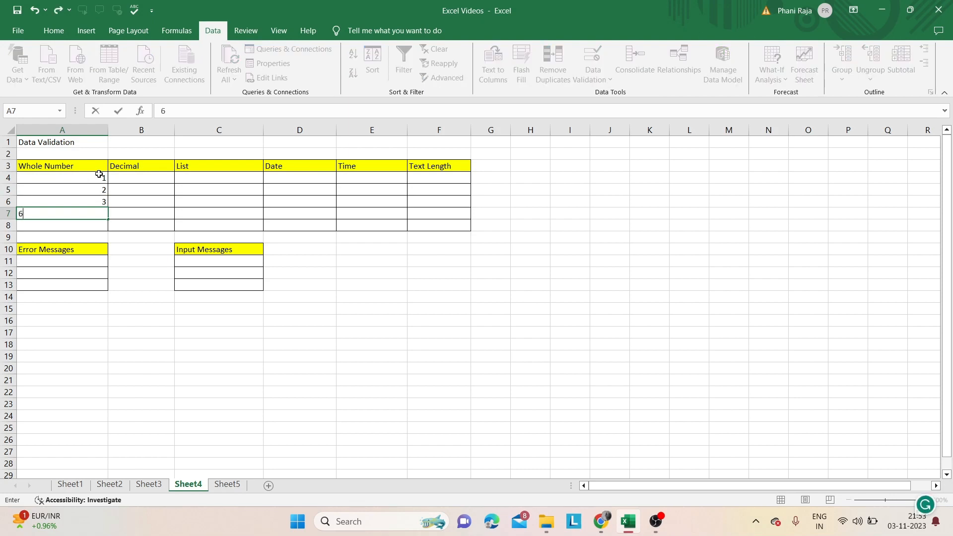
key(Return)
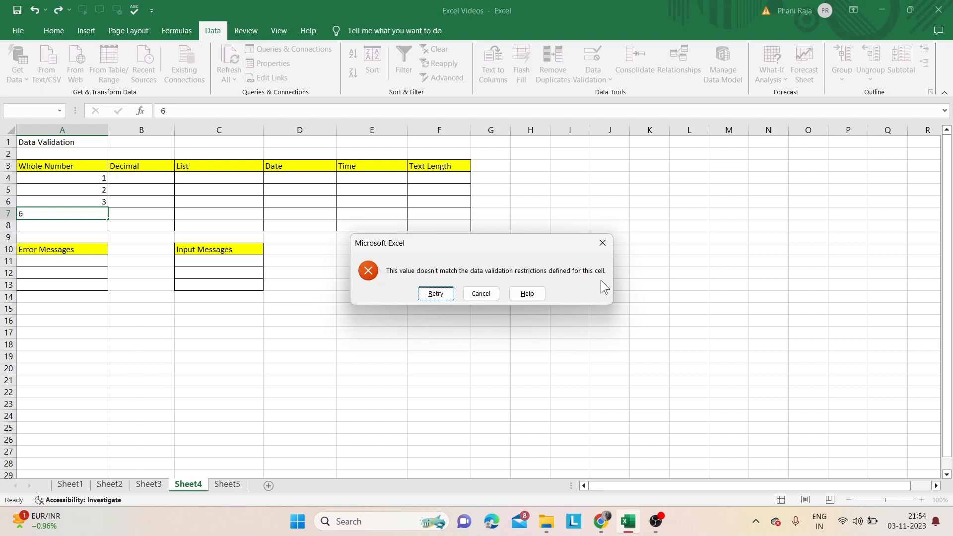
click(603, 245)
Enter 4 in cell A7 and 5 in cell A8 to complete the Whole Number column.
click(51, 212)
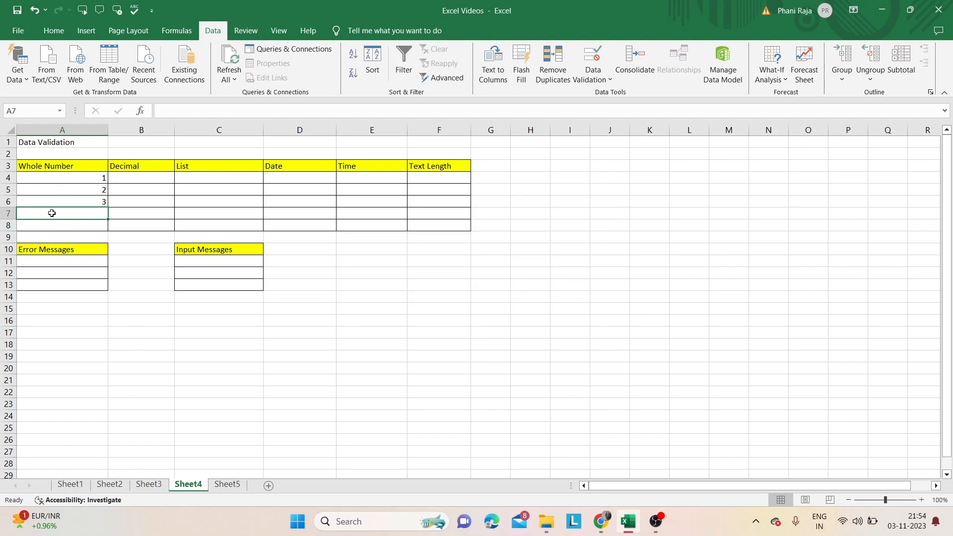
text(4)
key(Tab)
key(Return)
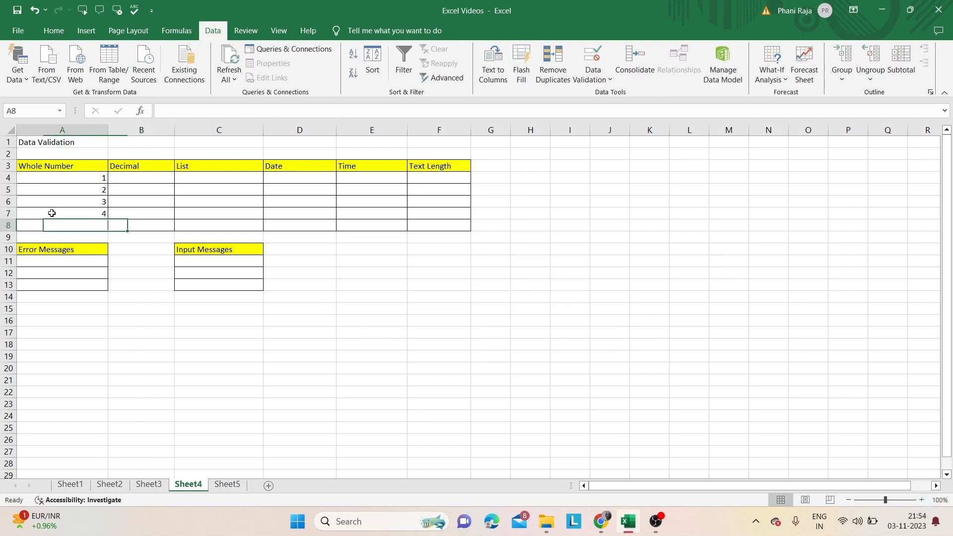
text(5)
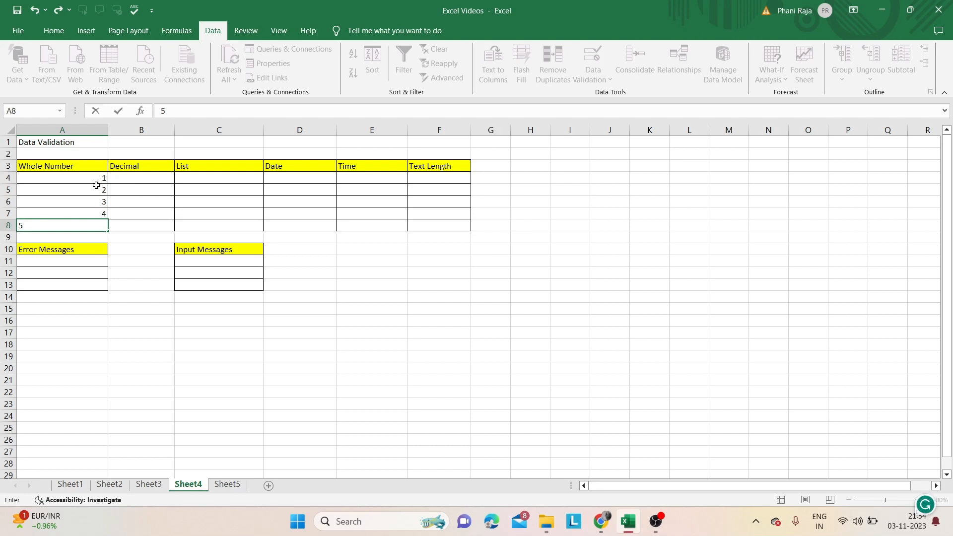
click(138, 181)
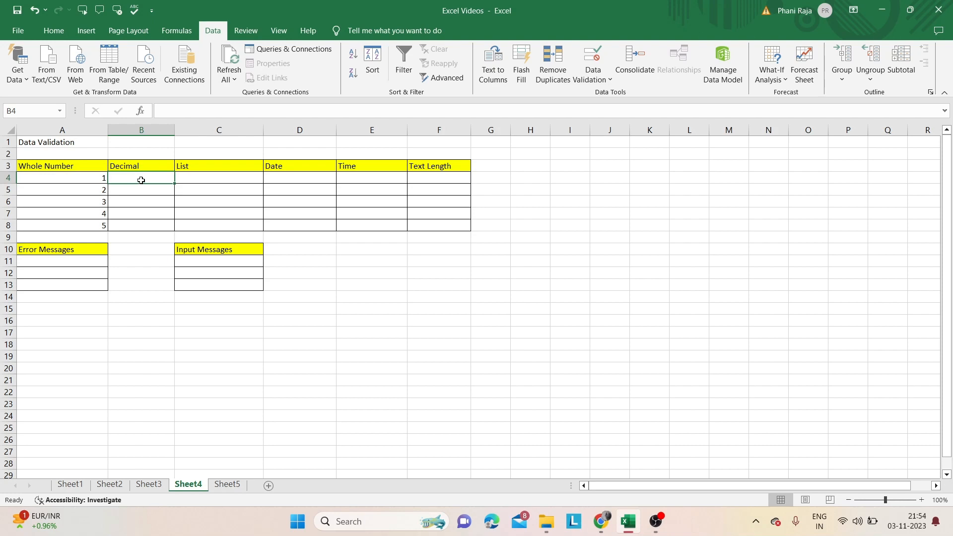
Apply a data validation rule to cells B4:B8 that allows only decimals between 0.1 and 0.5.
drag(140, 179, 142, 224)
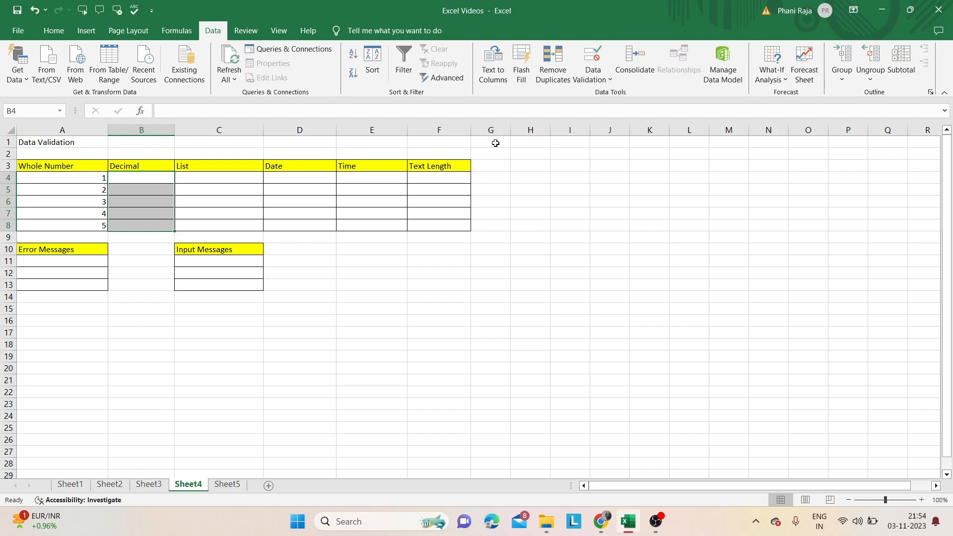
click(595, 80)
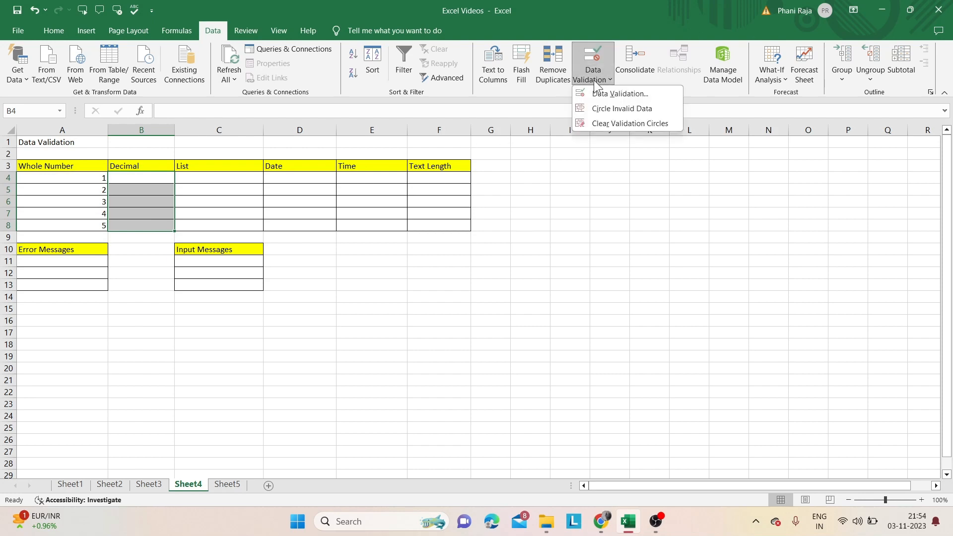
click(596, 93)
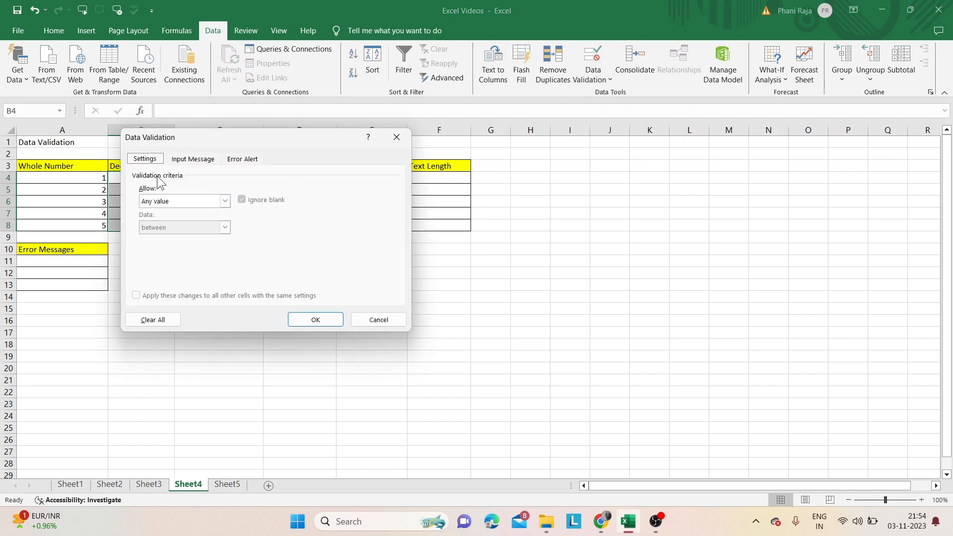
click(225, 201)
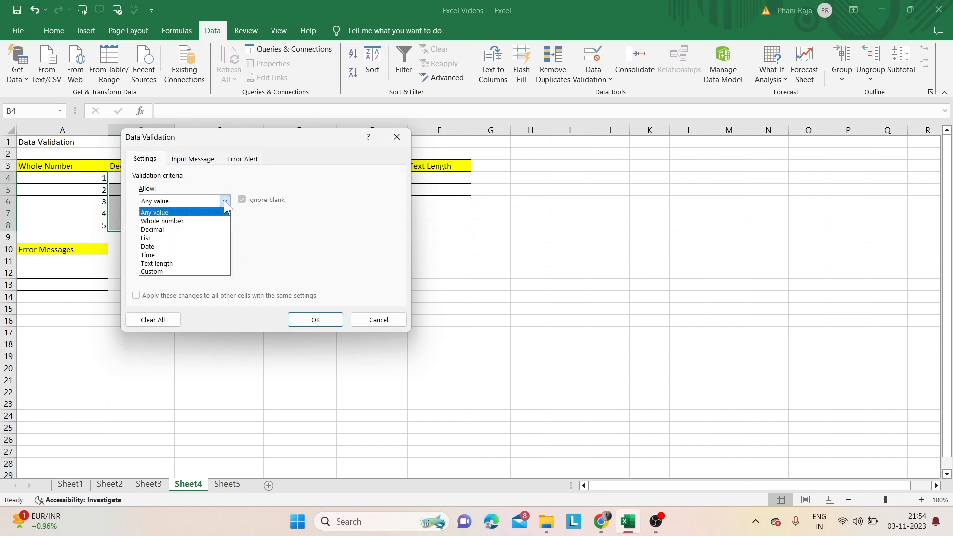
click(209, 229)
click(204, 253)
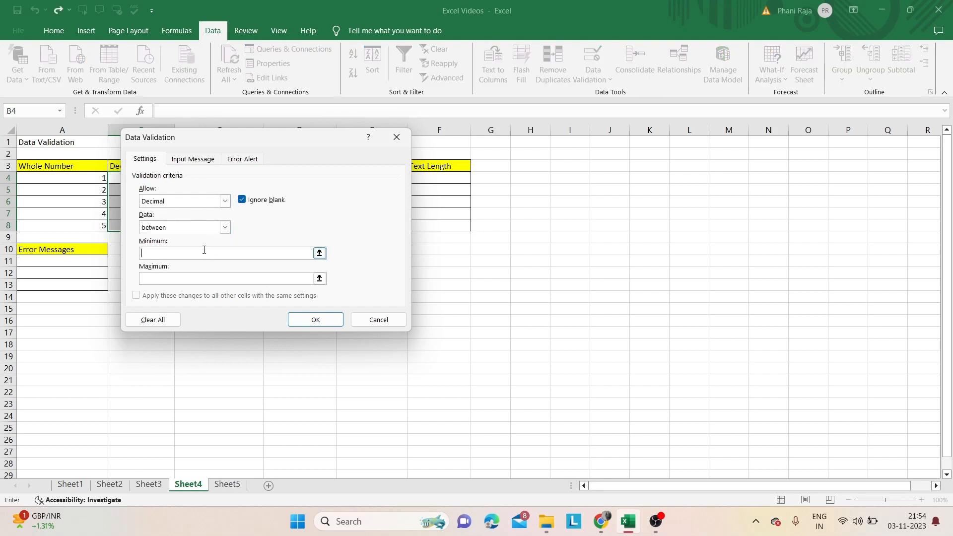
text(0.1)
click(199, 277)
text(0.5)
click(301, 323)
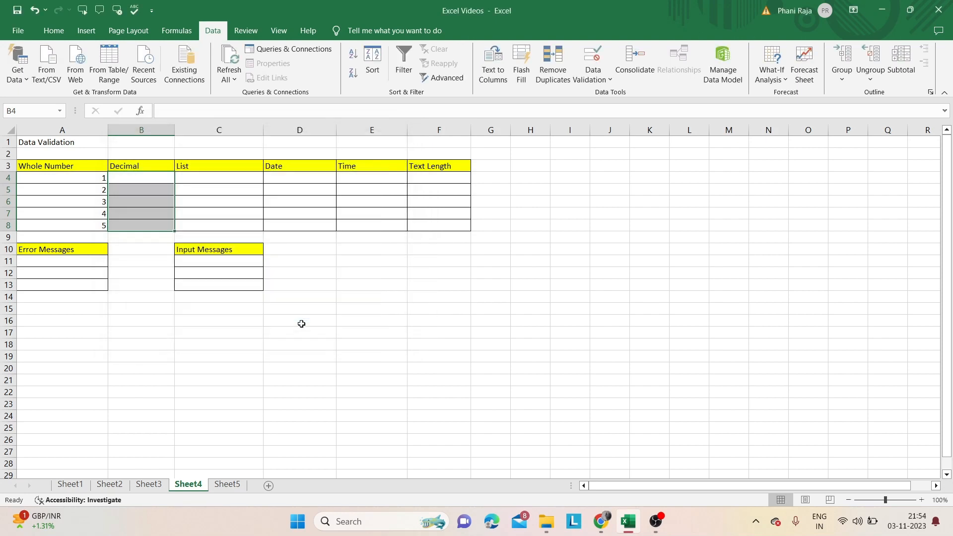
Enter 0.1, 0.2, 0.3 and 0.4 in cells B4 to B7 of the Decimal column.
click(160, 180)
text(0.1)
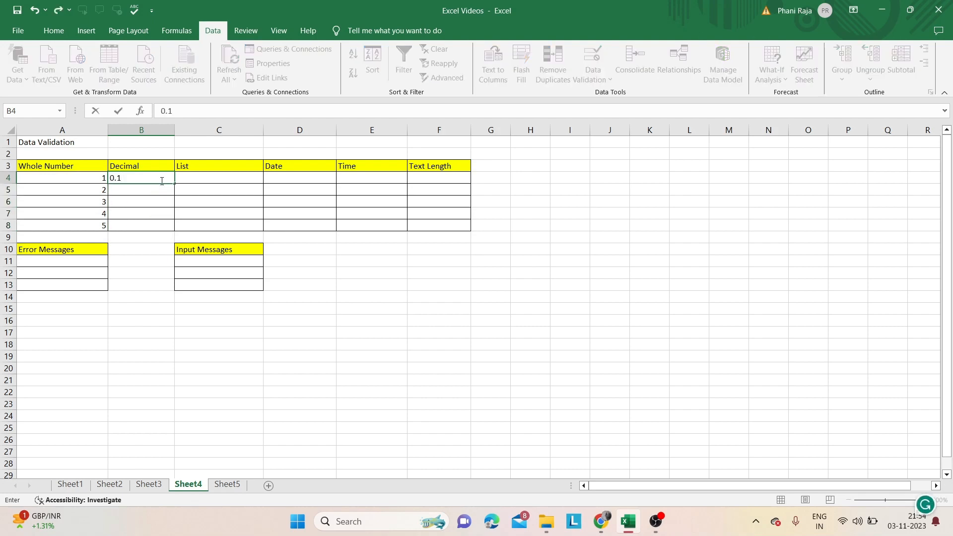
key(Return)
text(0)
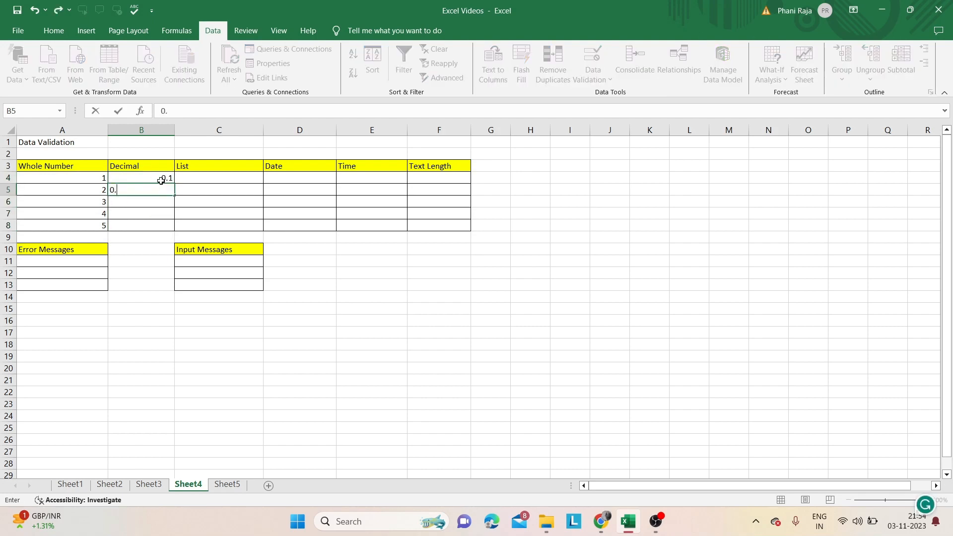
text(.2)
key(Return)
text(0.3)
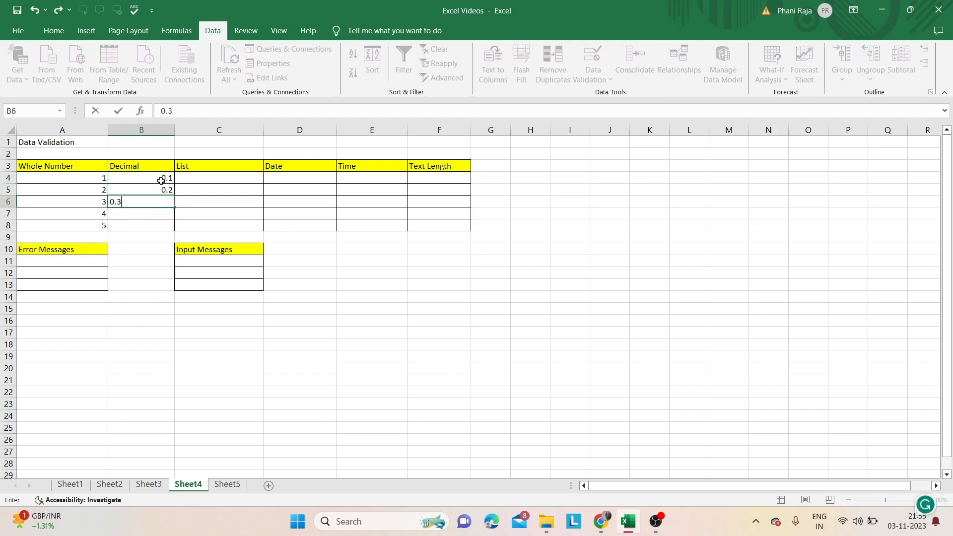
key(Return)
text(0.4)
key(Return)
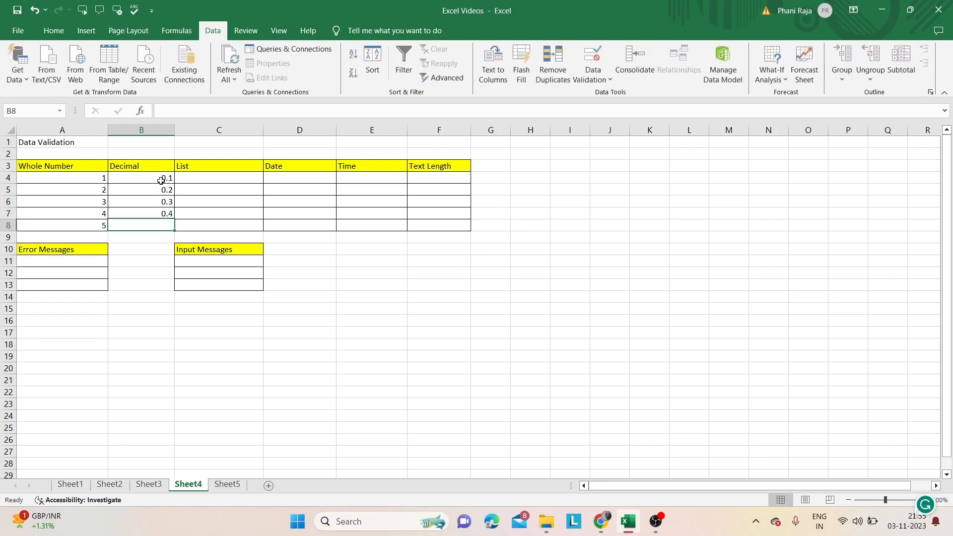
Test the decimal rule by trying to enter 0.7 in cell B8, and dismiss the alert.
text(0.7)
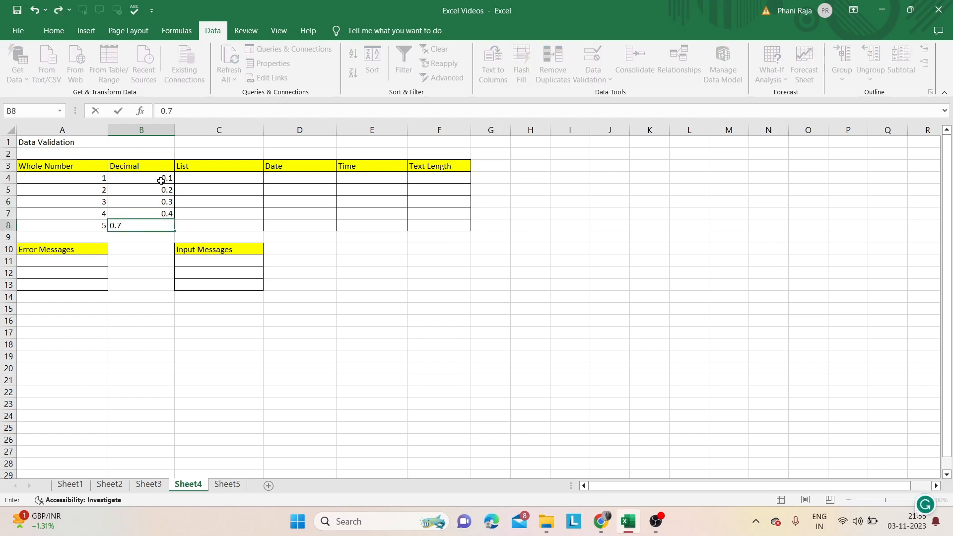
key(Return)
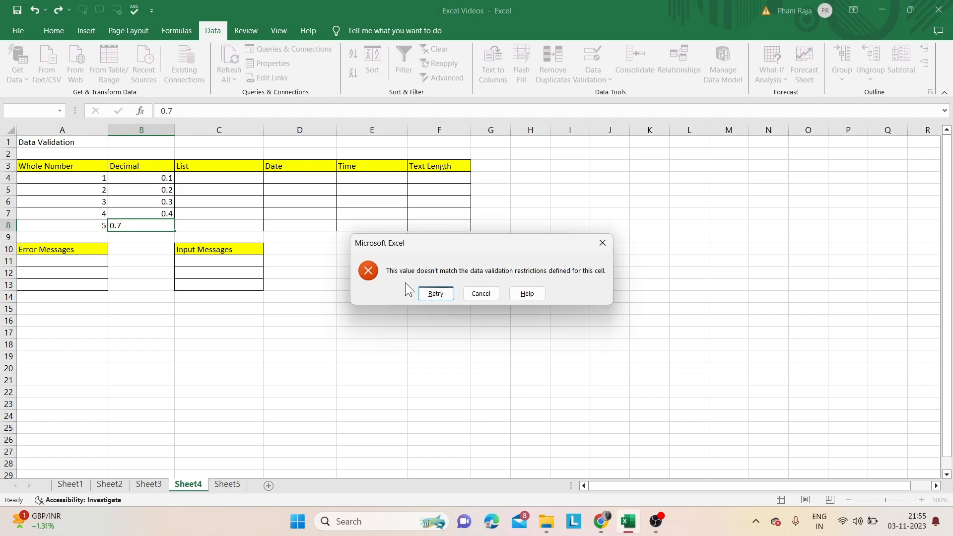
click(606, 246)
Enter 0.5 in cell B8 to complete the Decimal column.
text(0)
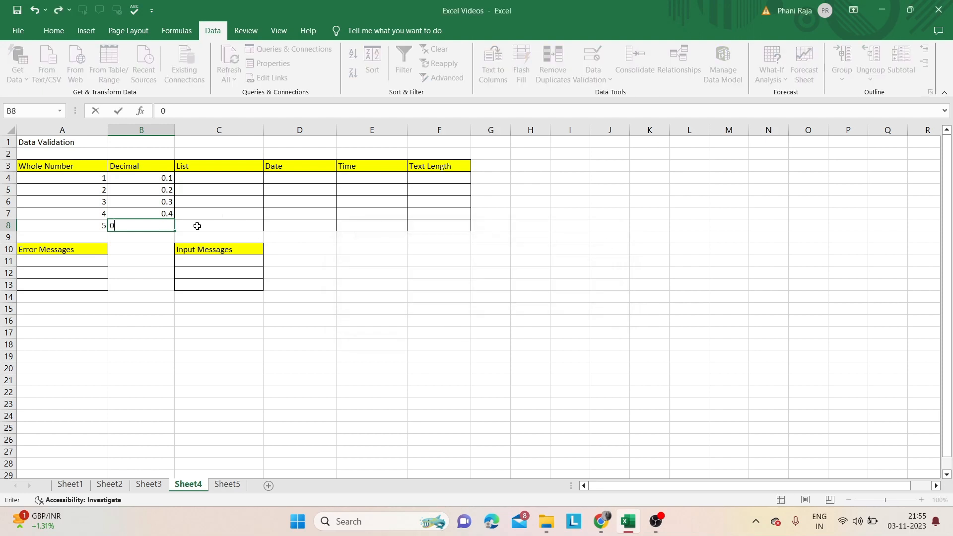
text(.5)
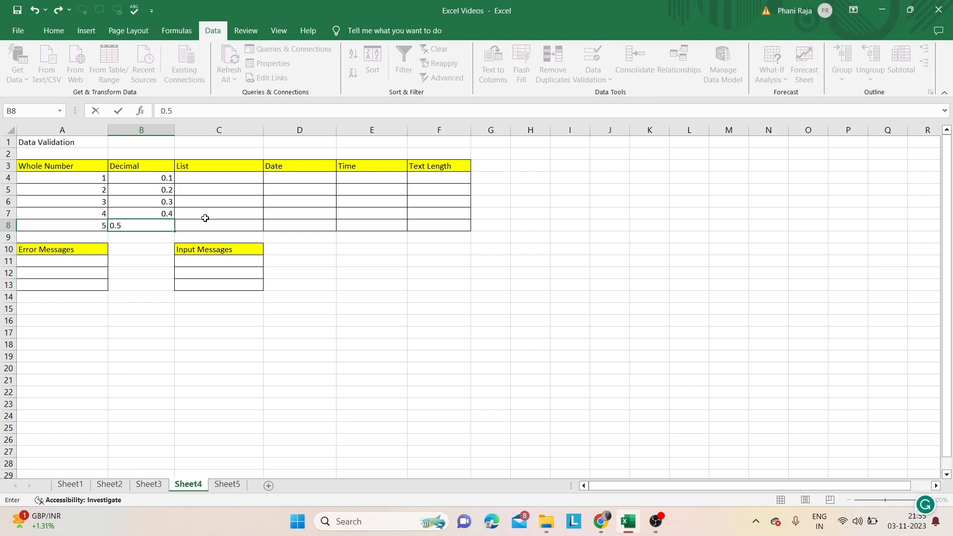
click(217, 177)
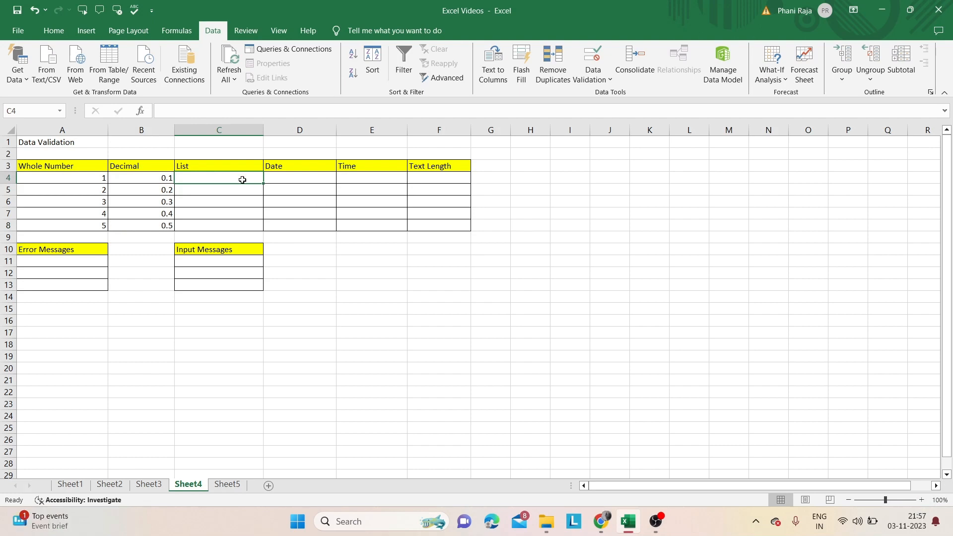
Apply a data validation rule to cells C4:C8 that allows only the list India,Pakistan,Afghanistan,China,America.
drag(242, 180, 248, 223)
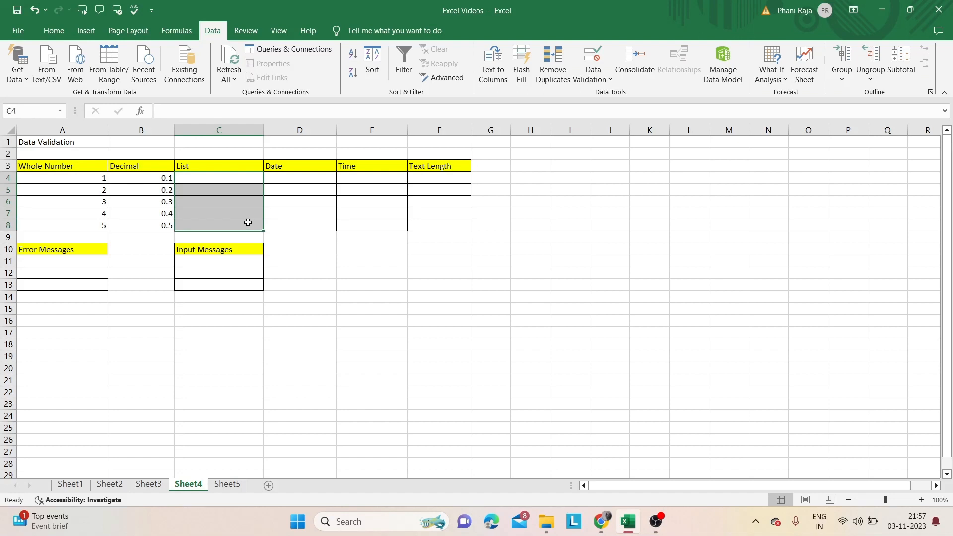
click(609, 79)
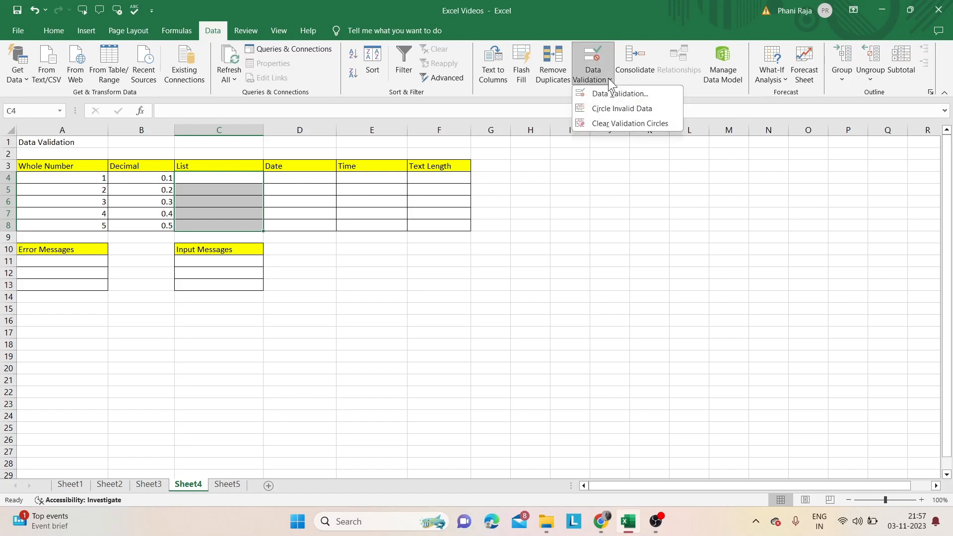
click(615, 93)
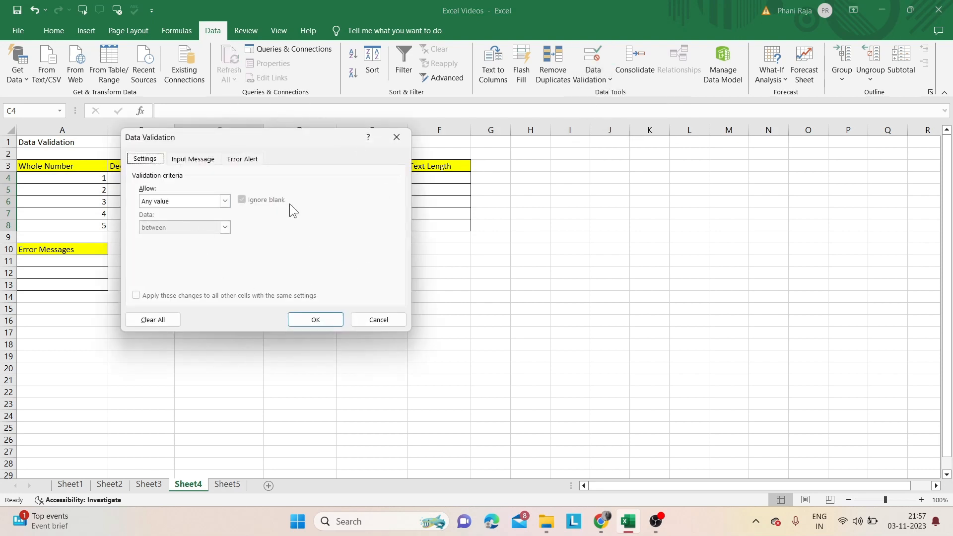
click(225, 201)
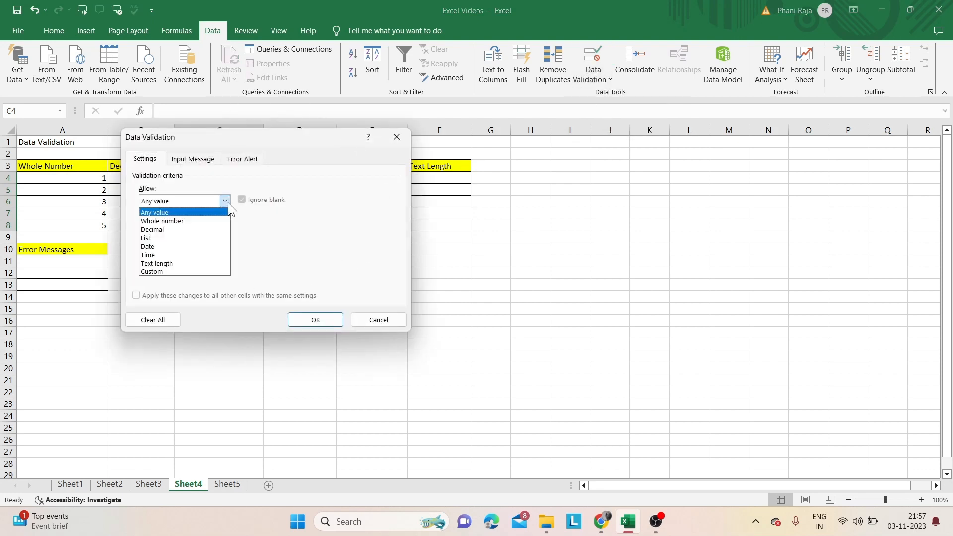
click(203, 237)
click(195, 252)
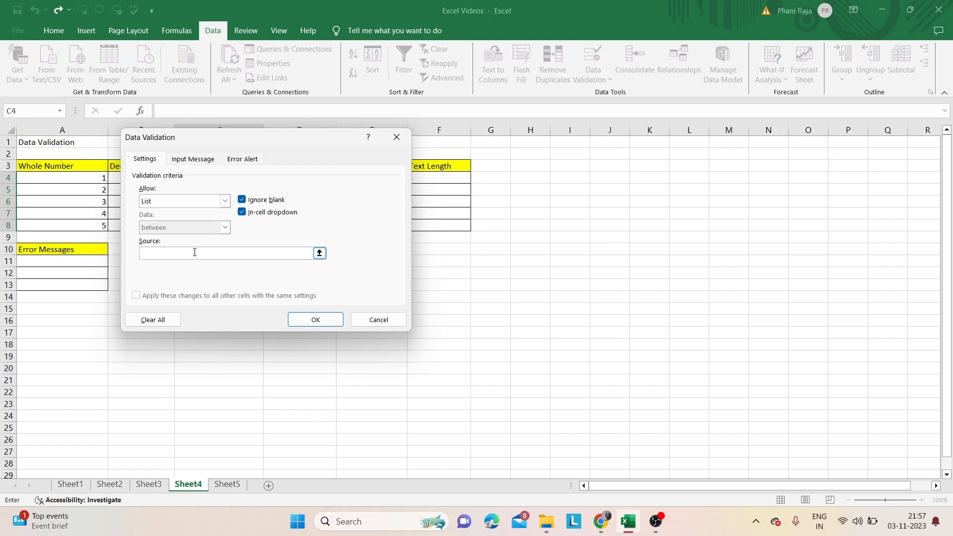
text(I)
text(ndia)
text(,Pak)
text(is)
text(tan)
text(,Af)
text(f)
text(ghanista)
text(n,Chin)
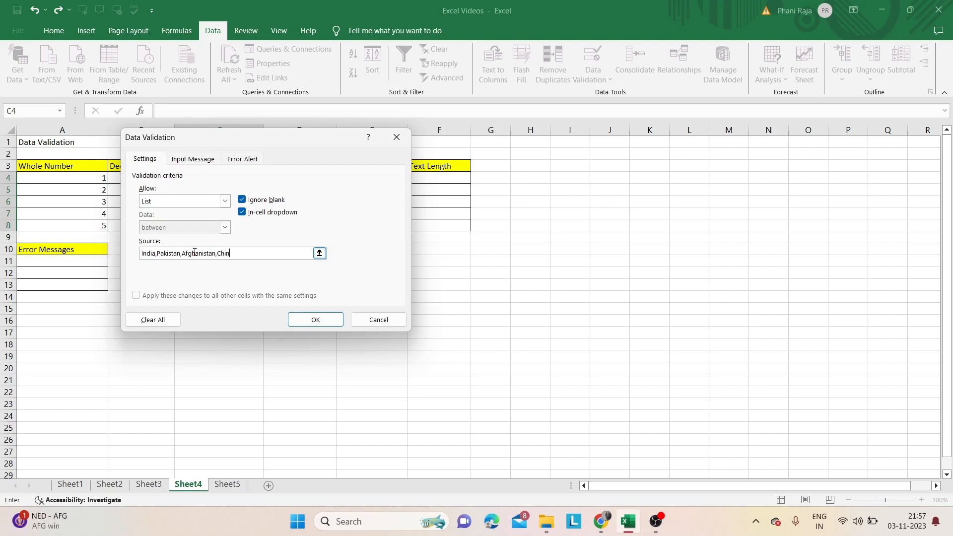
text(a,America)
click(316, 320)
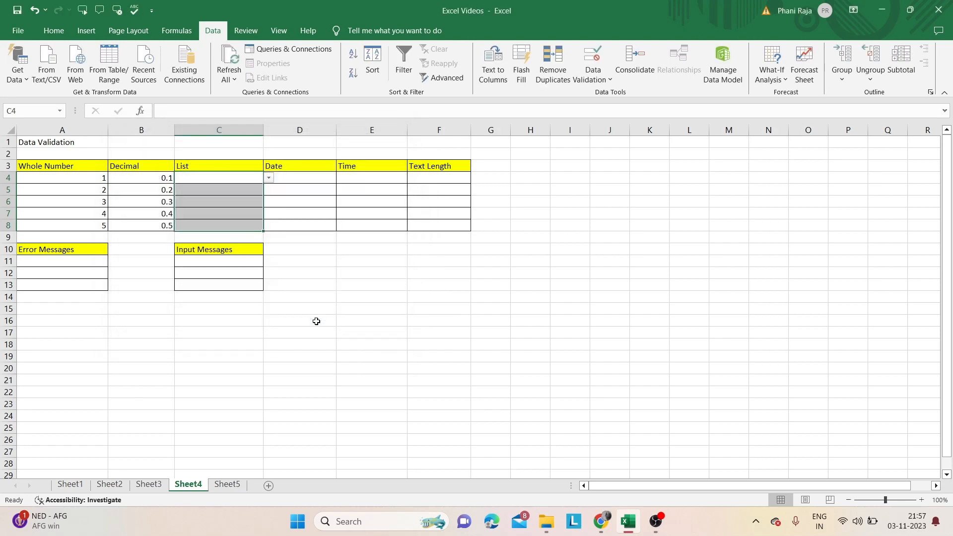
Choose India in cell C4 and Pakistan in cell C5 from the in-cell dropdown lists.
click(269, 178)
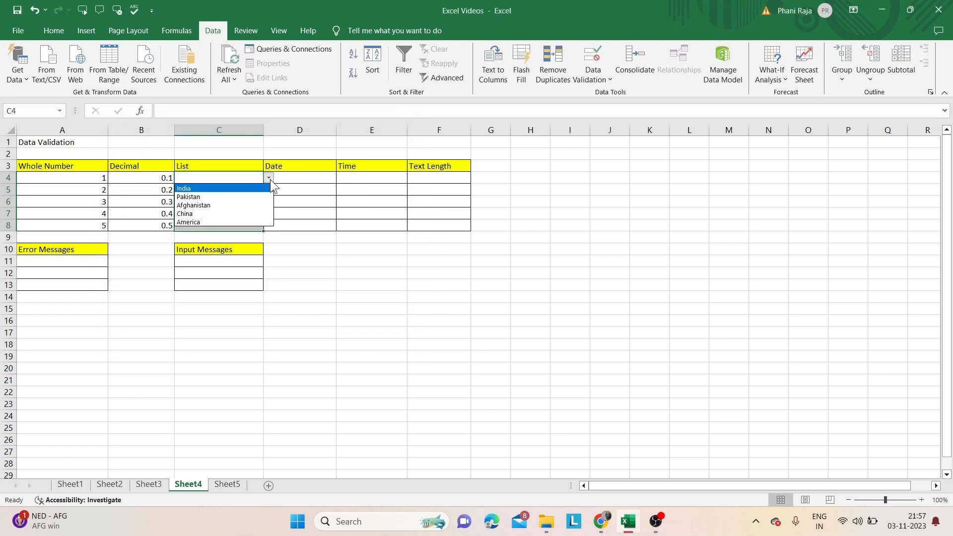
click(228, 189)
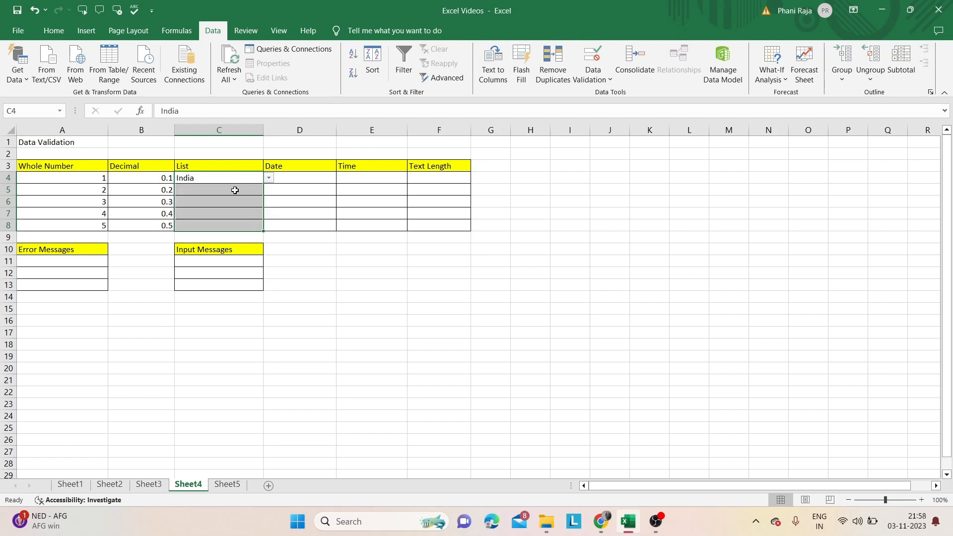
click(235, 191)
click(268, 190)
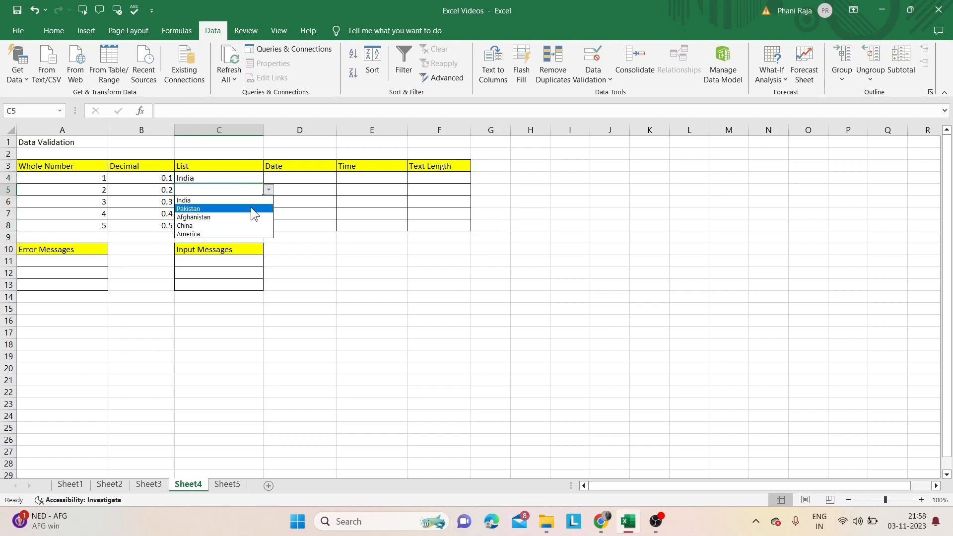
click(249, 208)
Test the list rule by trying to enter Japan in cell C6, dismiss the alert and choose Pakistan from the dropdown list instead.
click(239, 204)
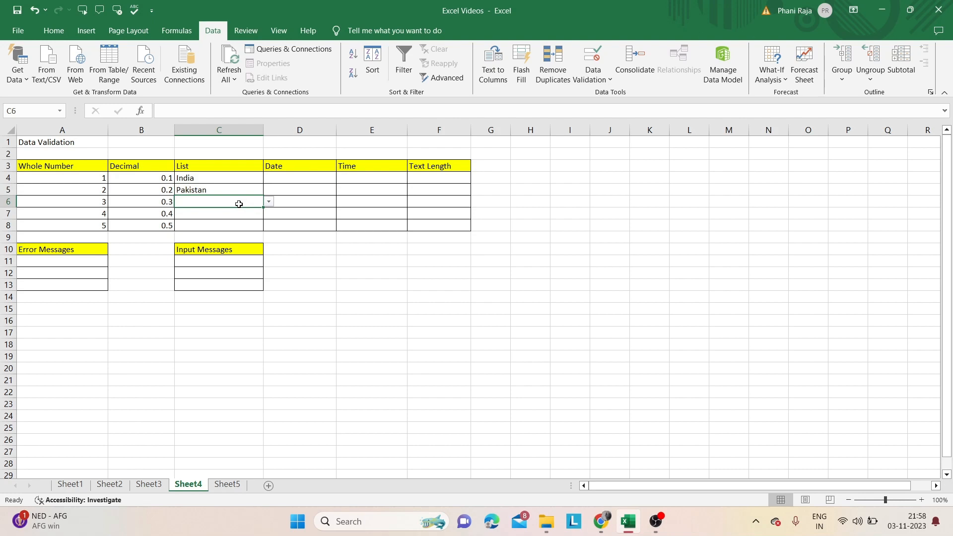
text(Japan)
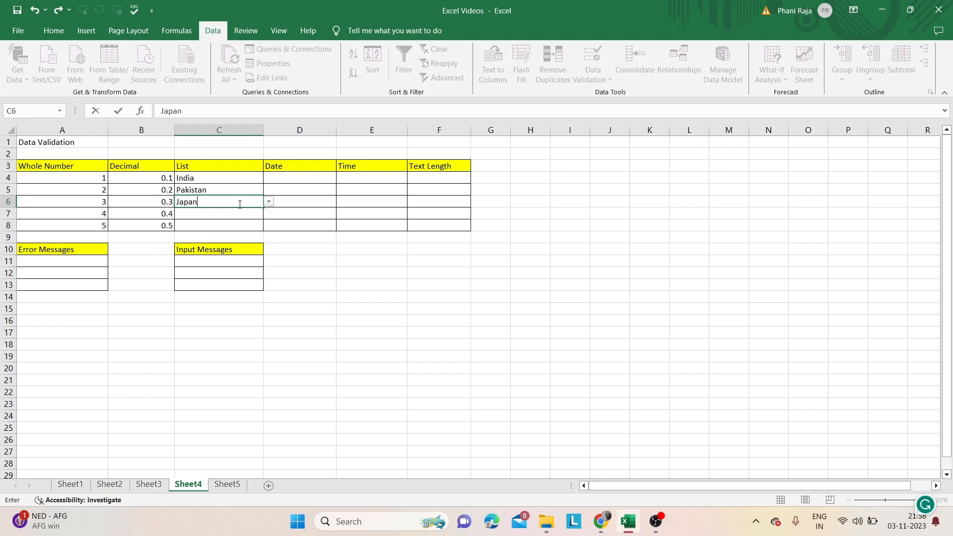
key(Return)
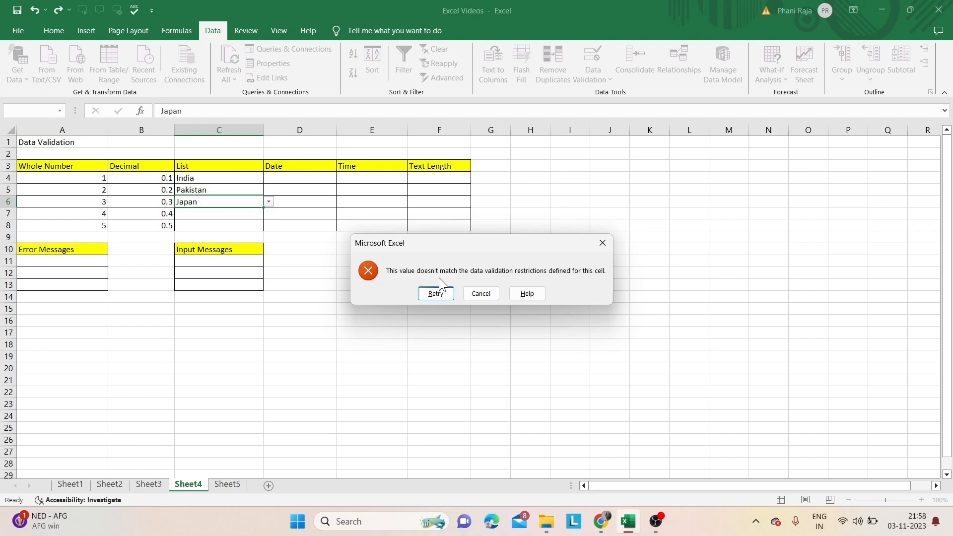
click(605, 243)
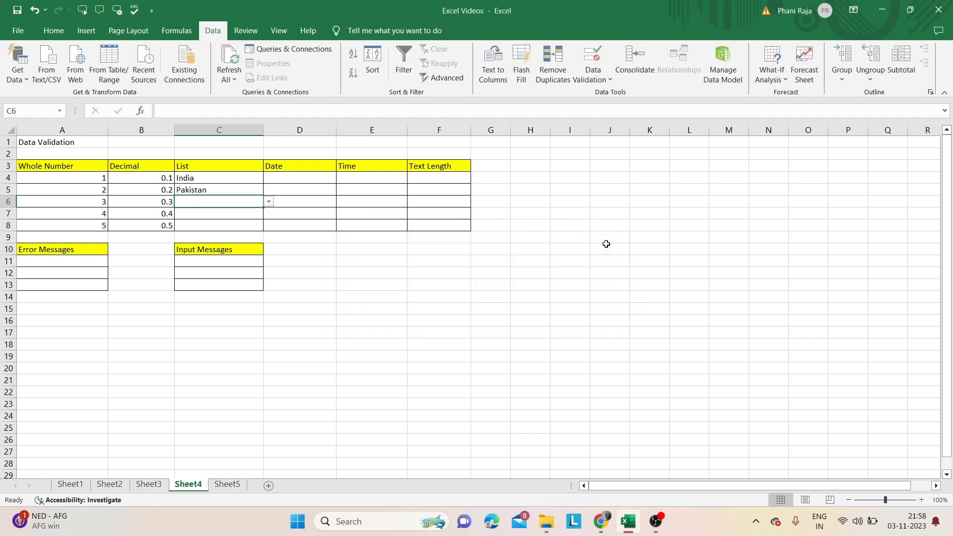
click(268, 202)
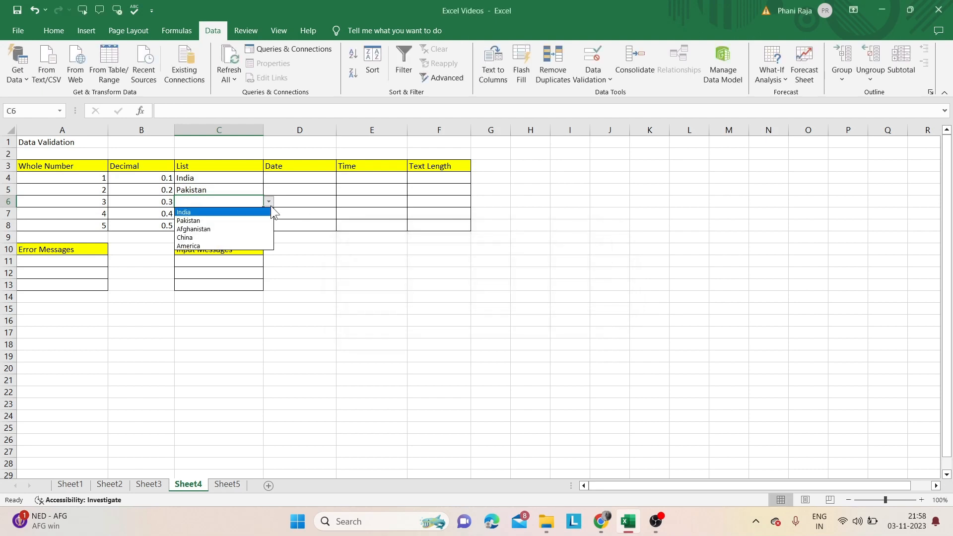
click(246, 222)
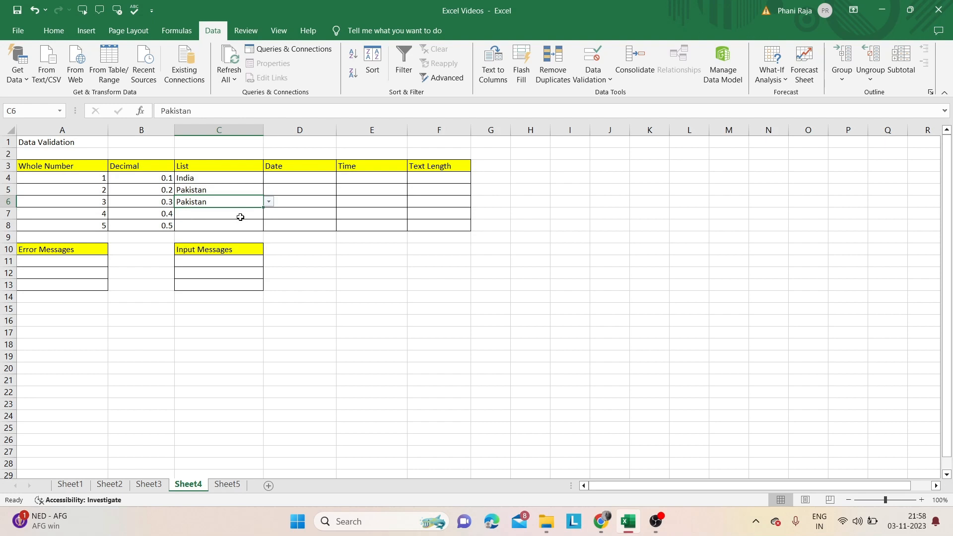
Apply a data validation rule to cells D4:D8 that allows only dates between 10-10-2023 and 15-10-2023.
drag(289, 178, 323, 222)
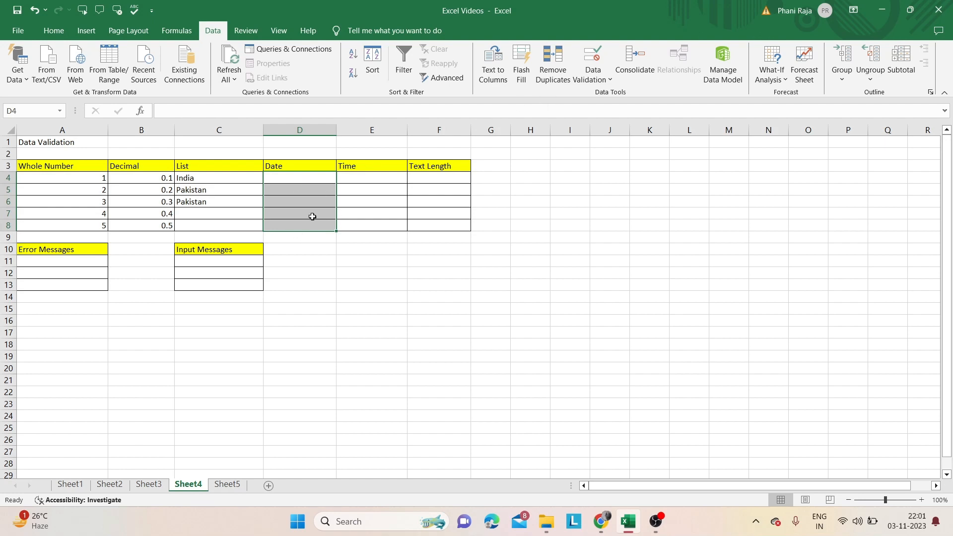
click(601, 70)
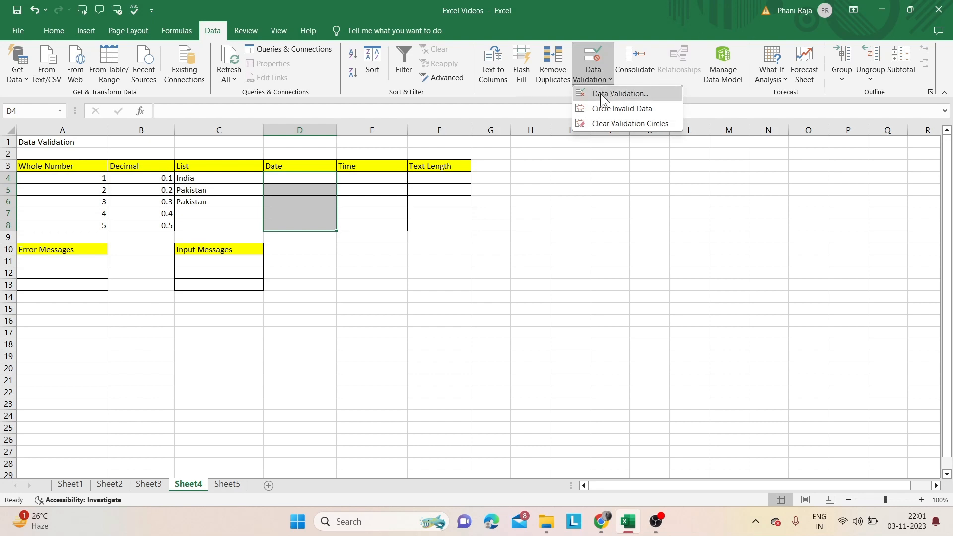
click(601, 93)
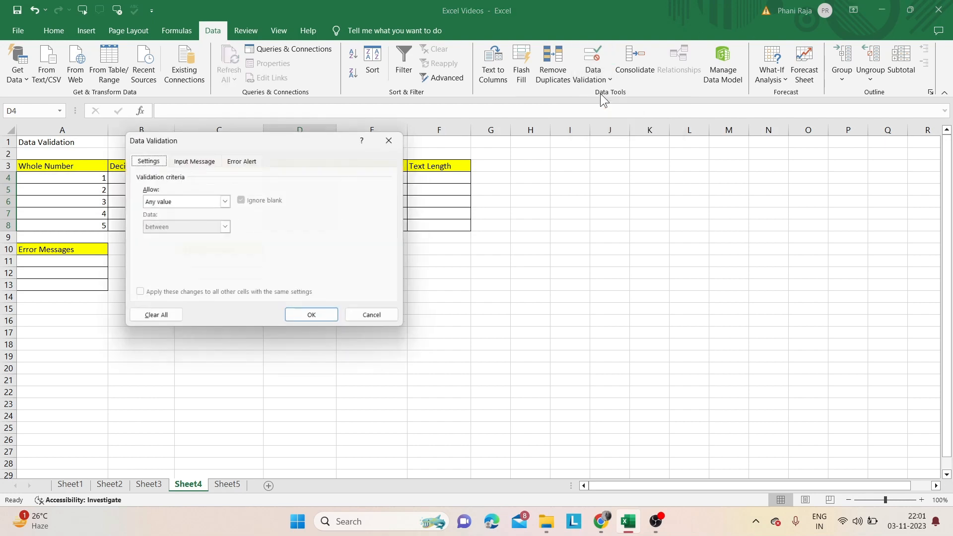
click(226, 200)
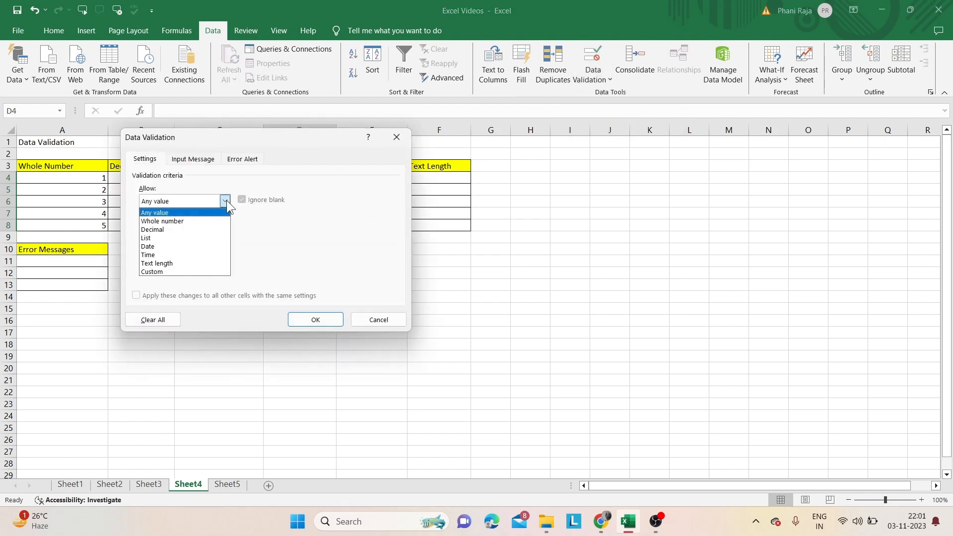
click(202, 246)
click(201, 252)
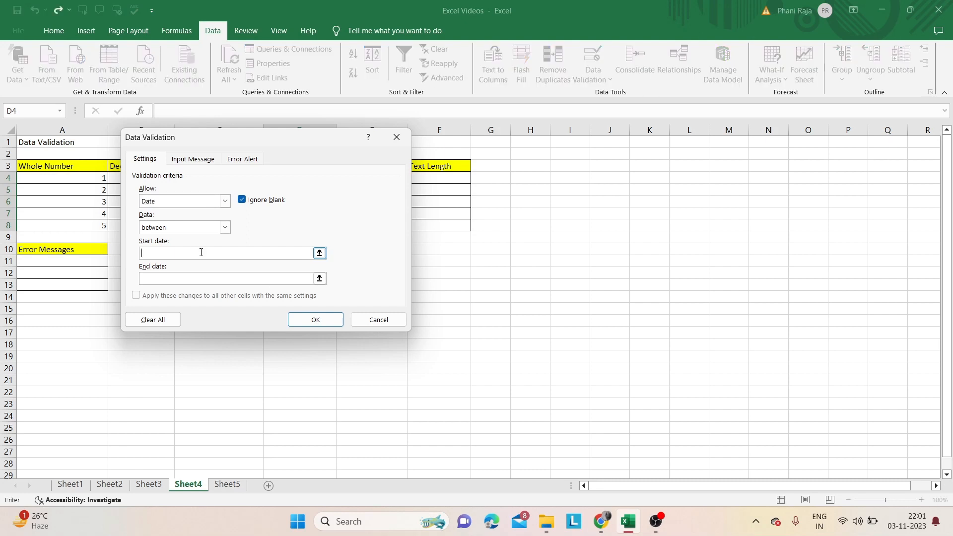
text(10-10-2023)
click(194, 278)
text(15-10-2023)
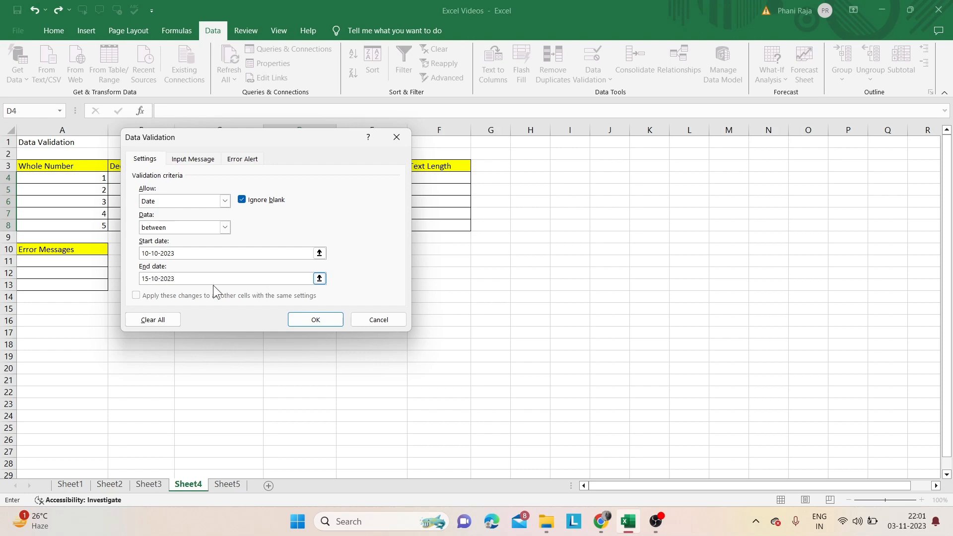
click(299, 319)
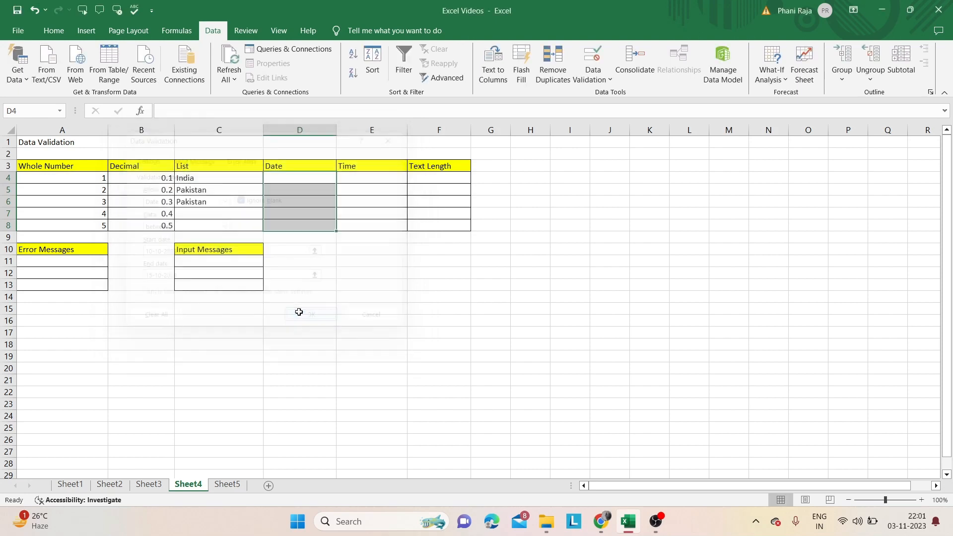
Enter the dates 10-10-2023 in cell D4 and 11-10-2023 in cell D5.
click(303, 178)
text(10-10-2023)
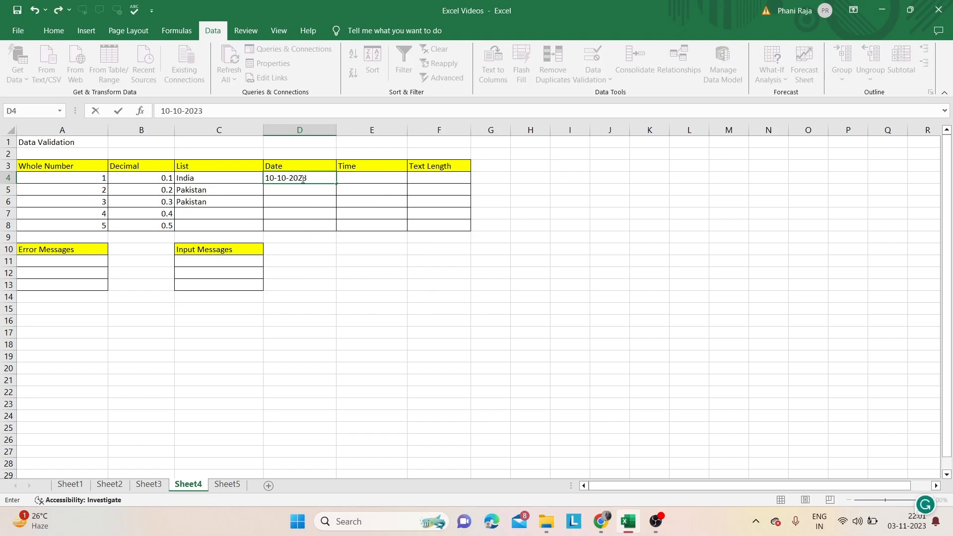
key(Return)
text(11-)
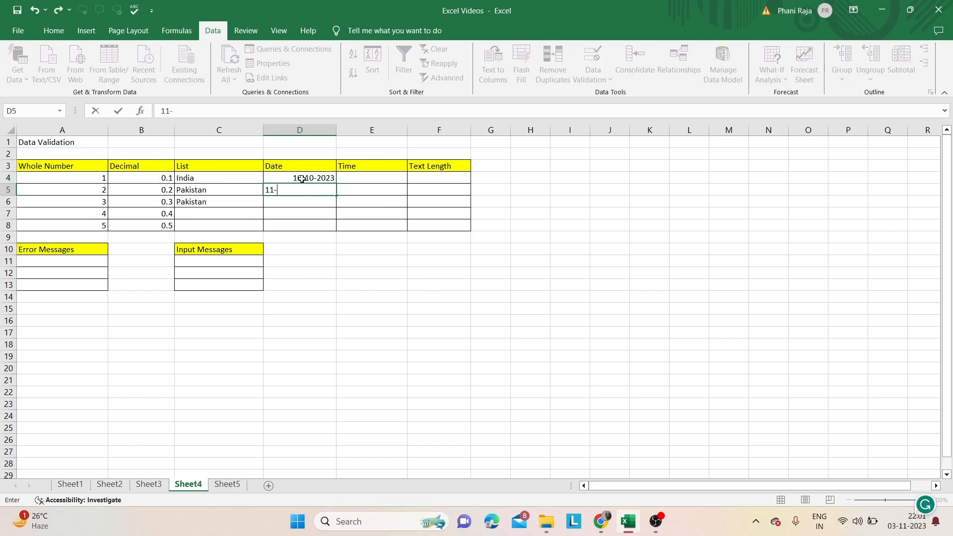
text(10-2023)
key(Return)
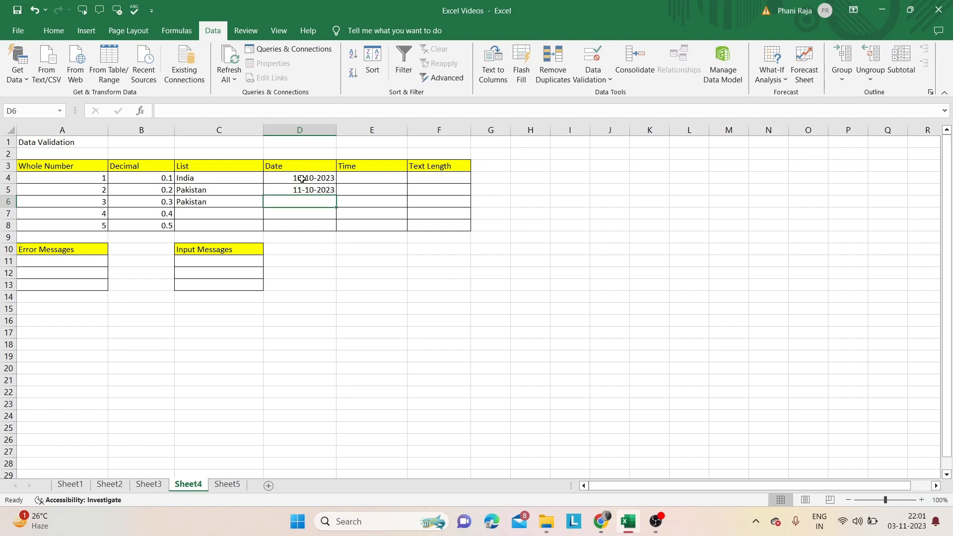
Test the date rule by trying to enter 17-10-2023 in cell D6, and dismiss the alert.
text(17-1)
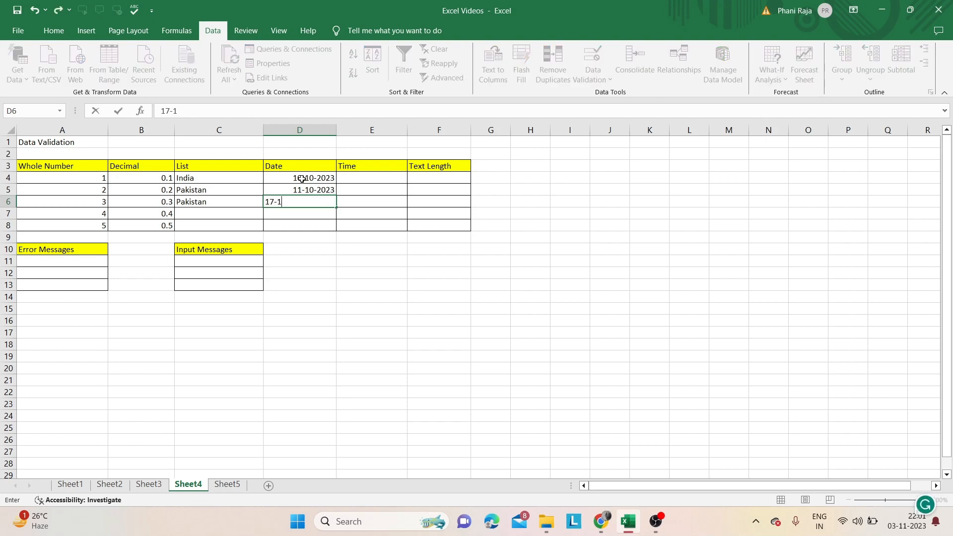
text(0-2023)
key(Return)
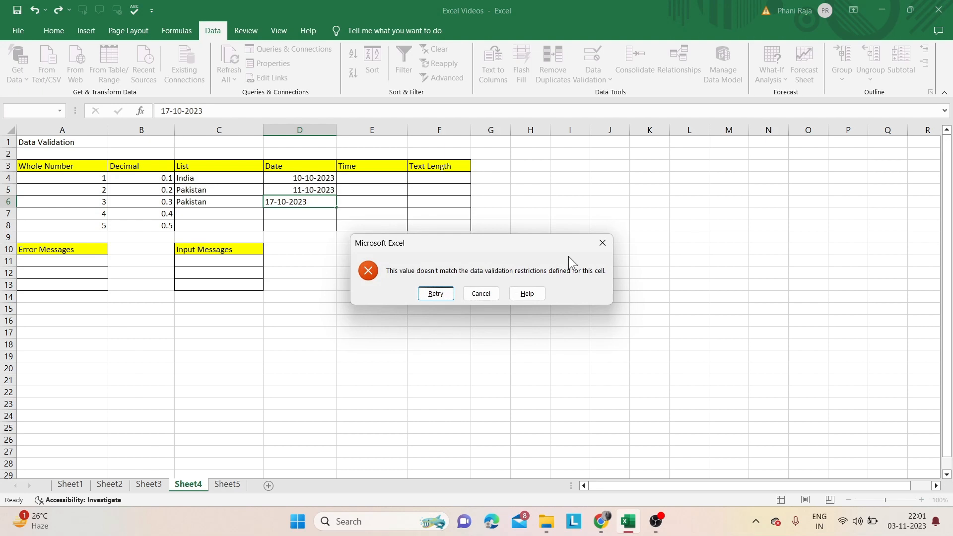
click(606, 243)
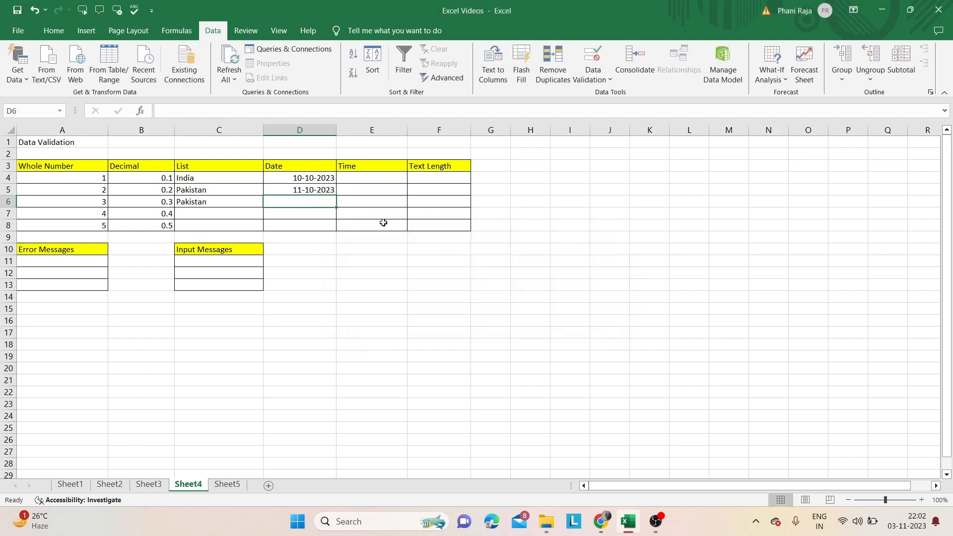
Enter the date 12-10-2023 in cell D6.
text(1)
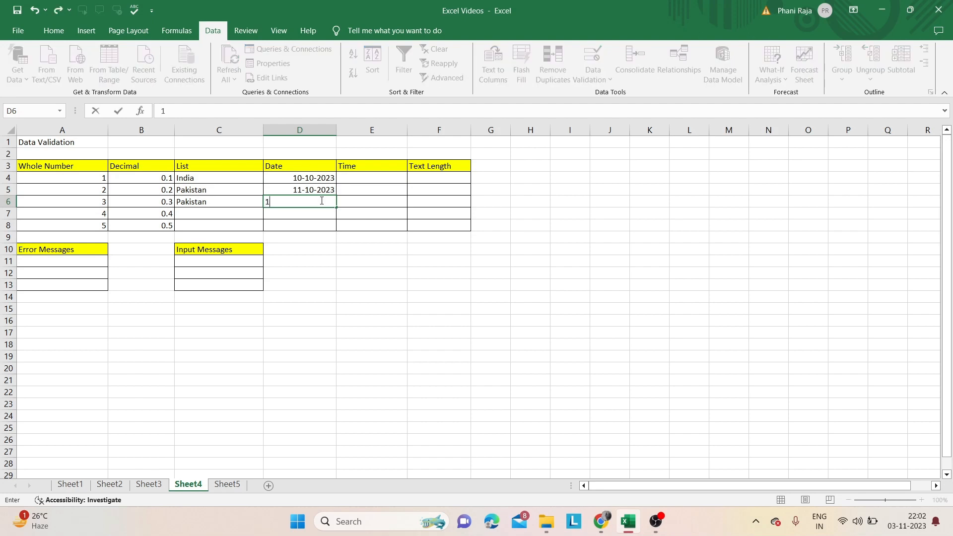
text(2-10-2)
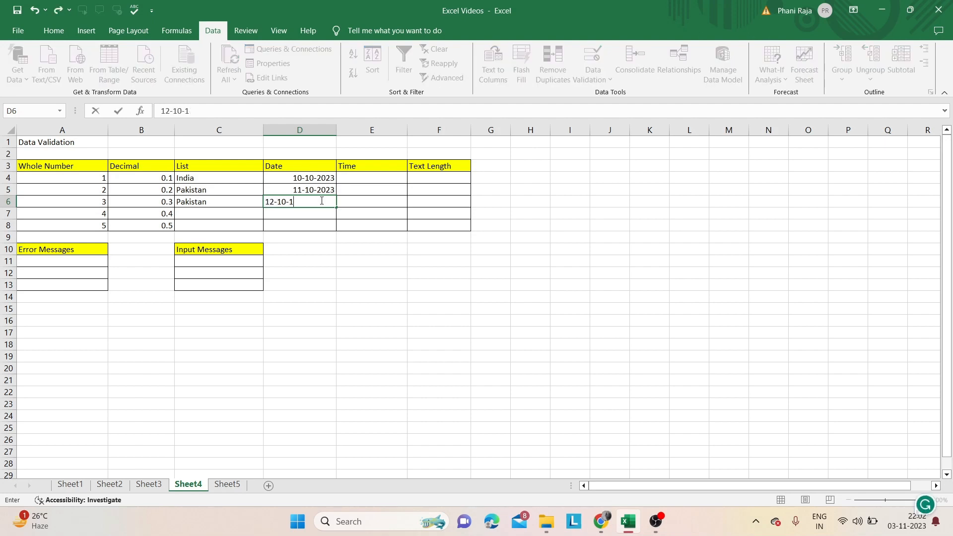
text(023)
Apply a data validation rule to cells E4:E8 that allows only times between 10:10 and 15:10.
click(354, 179)
drag(358, 179, 365, 224)
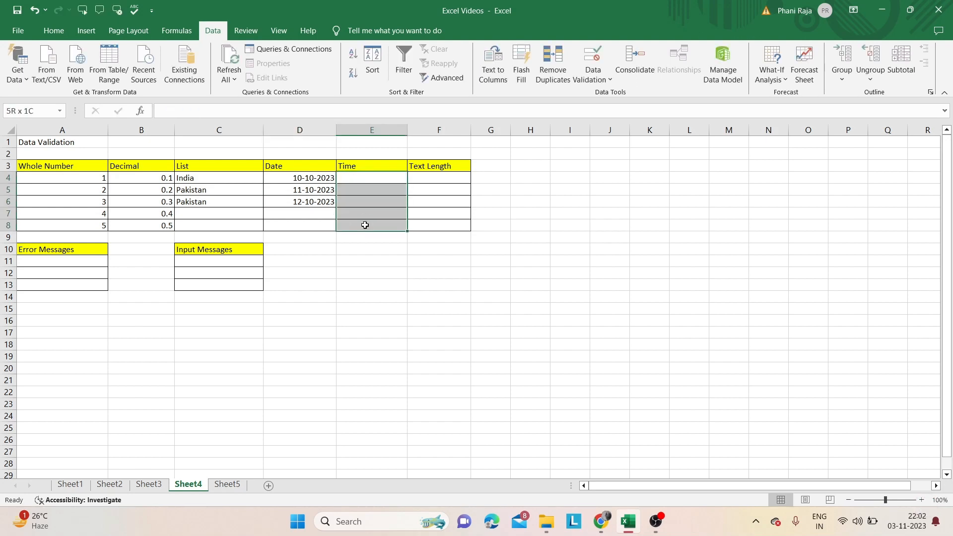
click(604, 86)
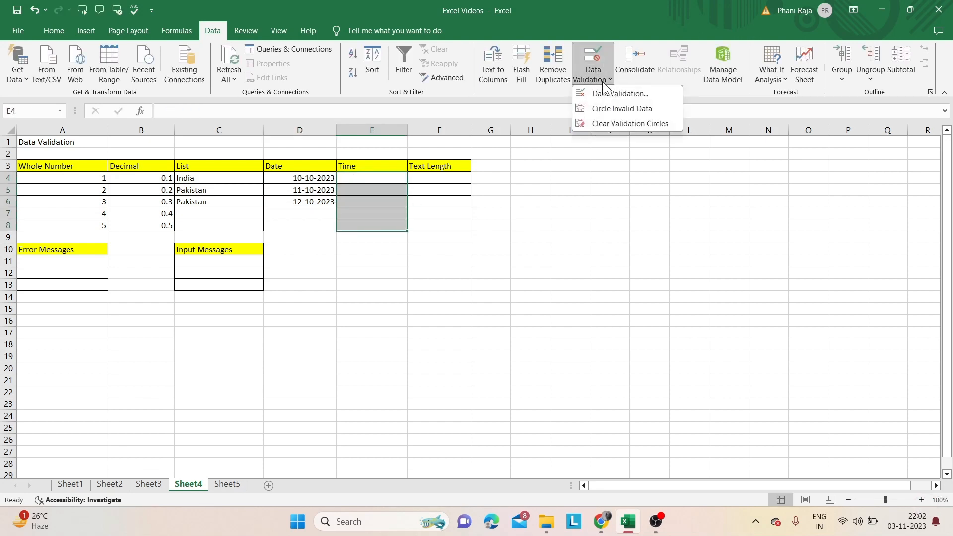
click(600, 94)
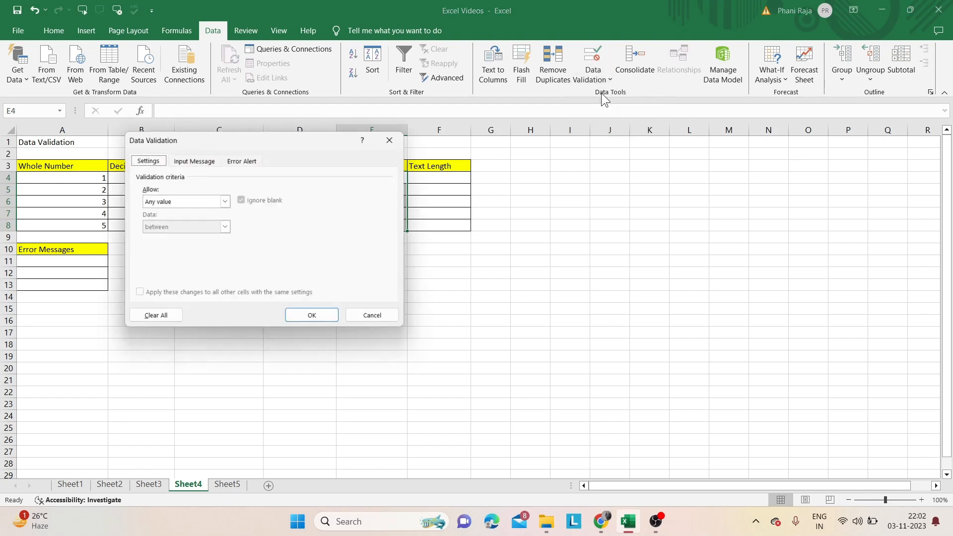
click(224, 201)
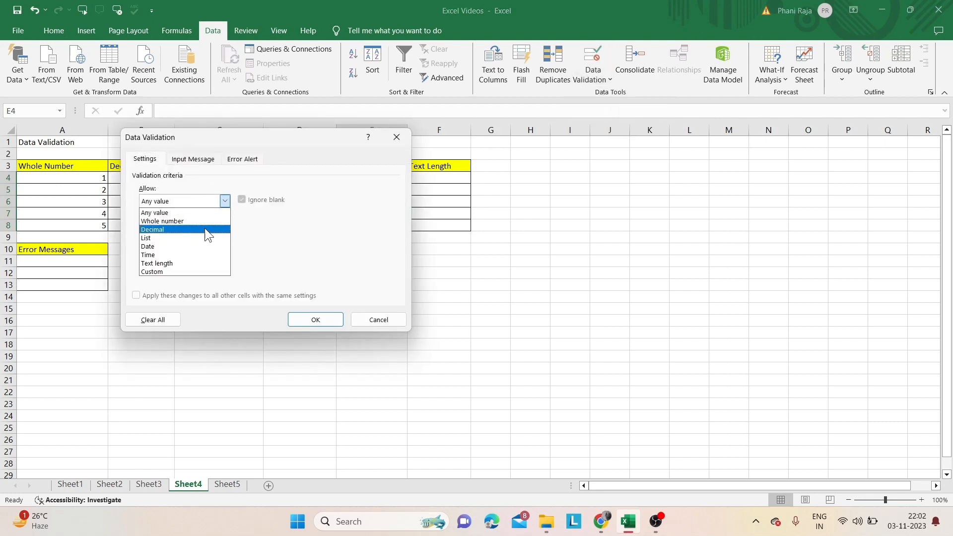
click(199, 254)
click(199, 255)
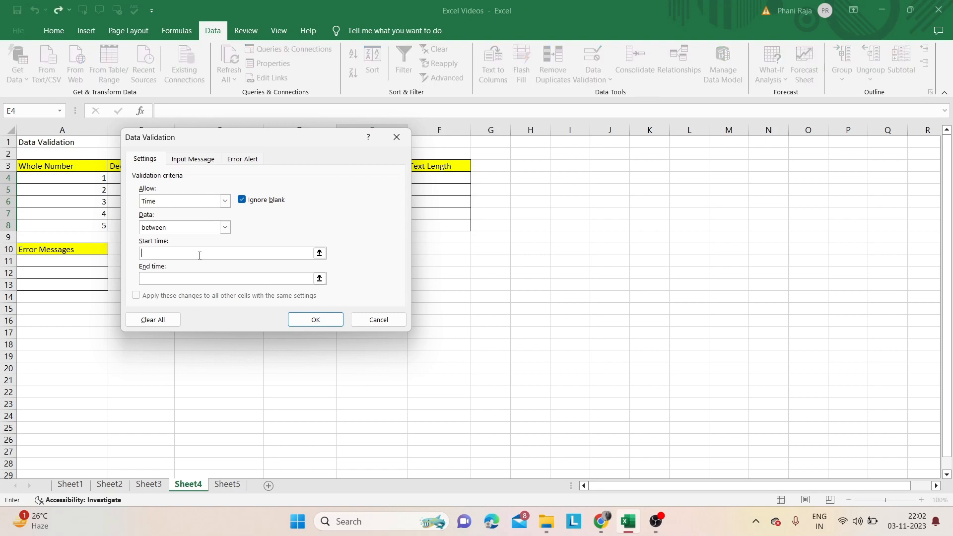
text(10:10)
click(192, 276)
text(15:10)
click(304, 319)
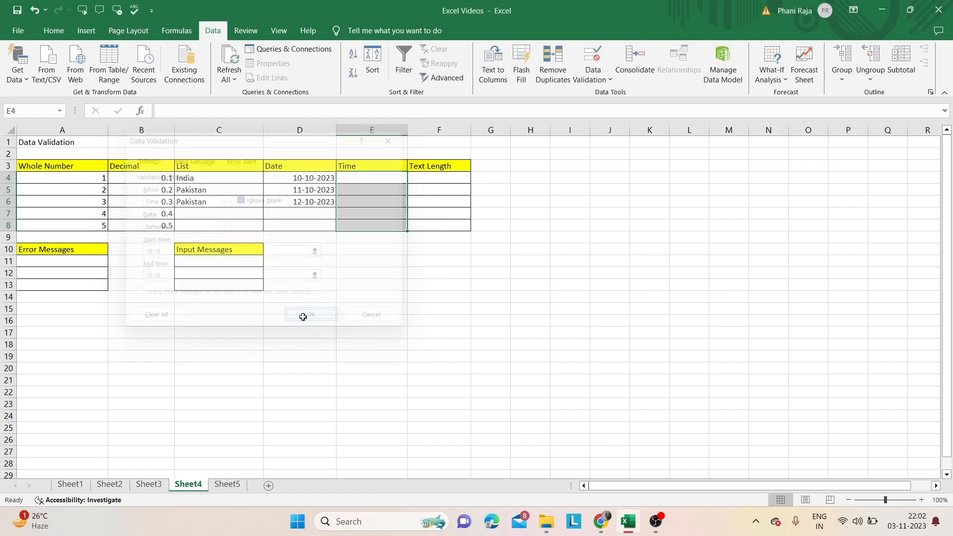
Enter the time 10:10 in cell E4.
click(372, 177)
text(1)
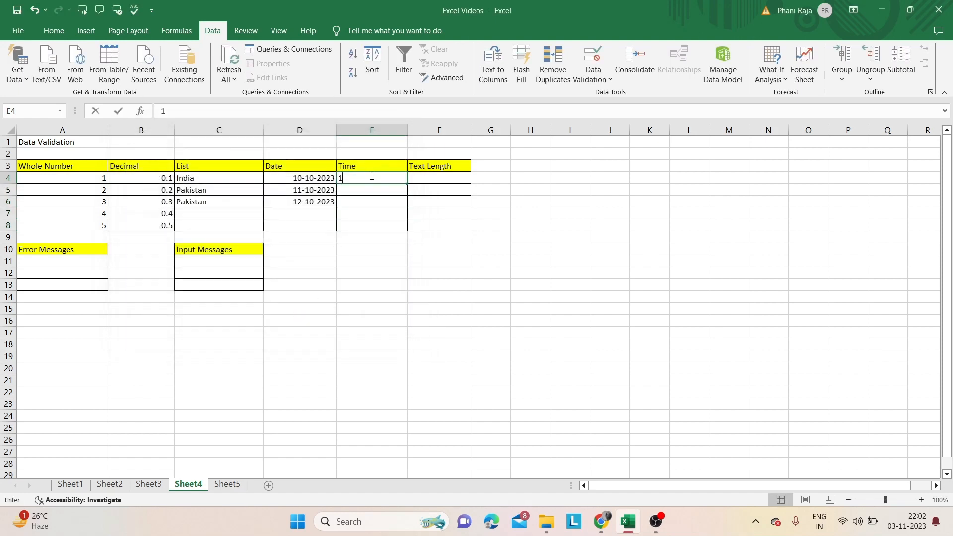
text(0:10)
key(Return)
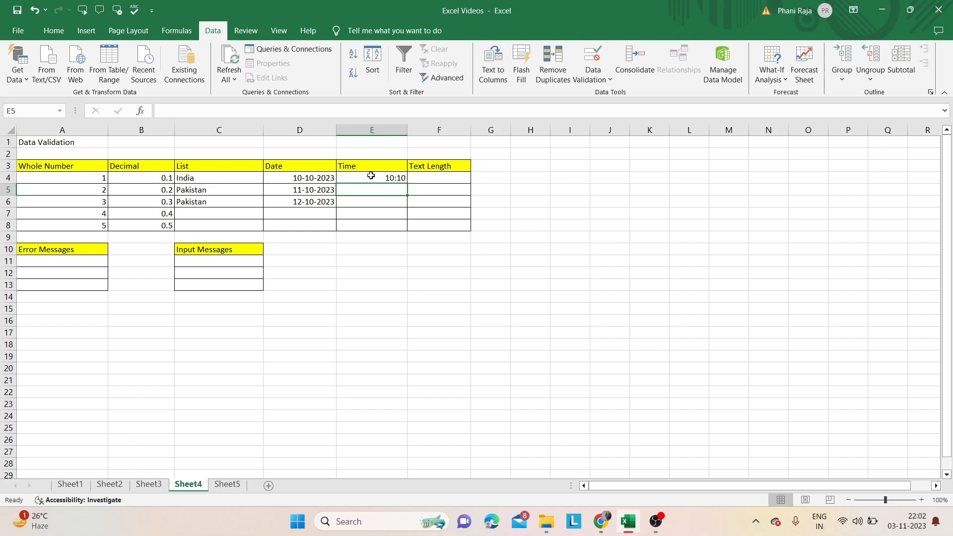
Test the time rule by trying to enter 19:10 in cell E5, and dismiss the alert.
text(19)
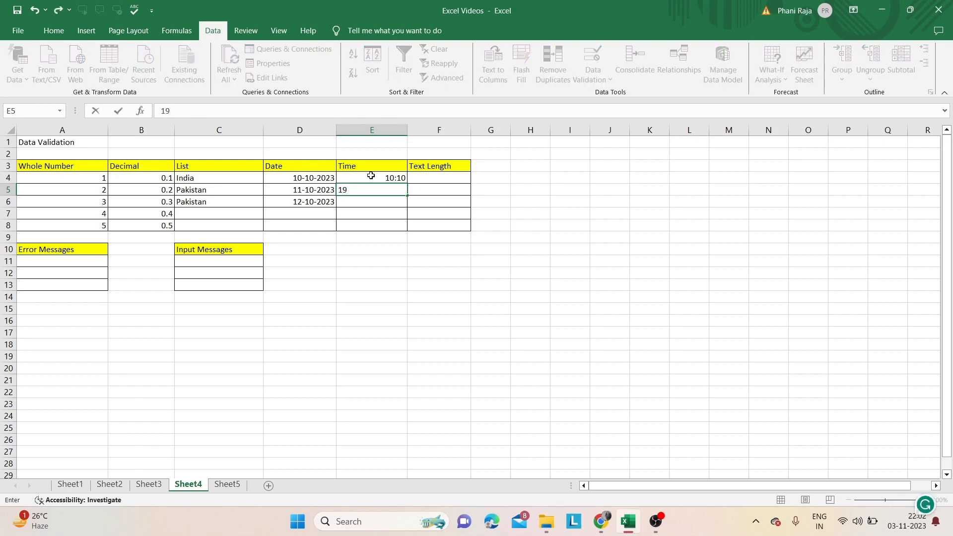
text(:10)
key(Return)
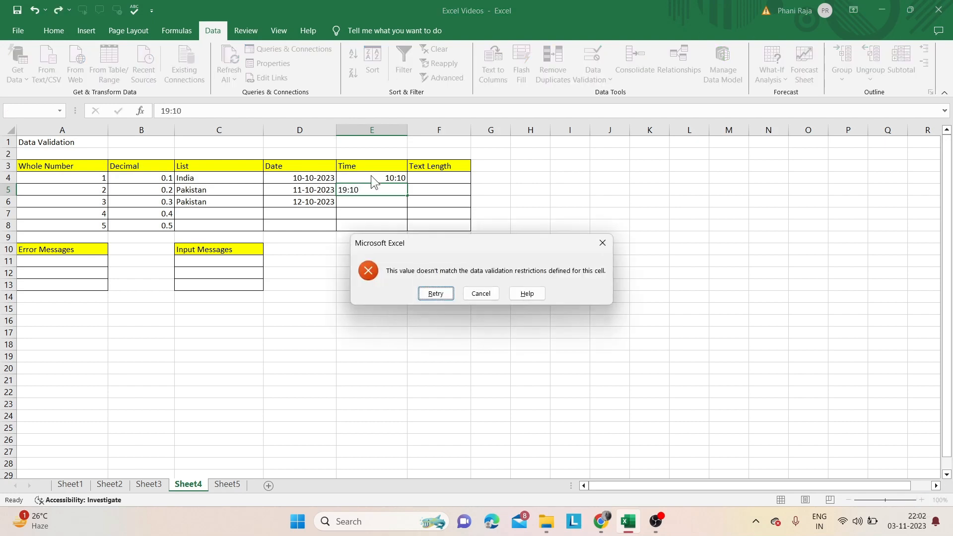
click(609, 246)
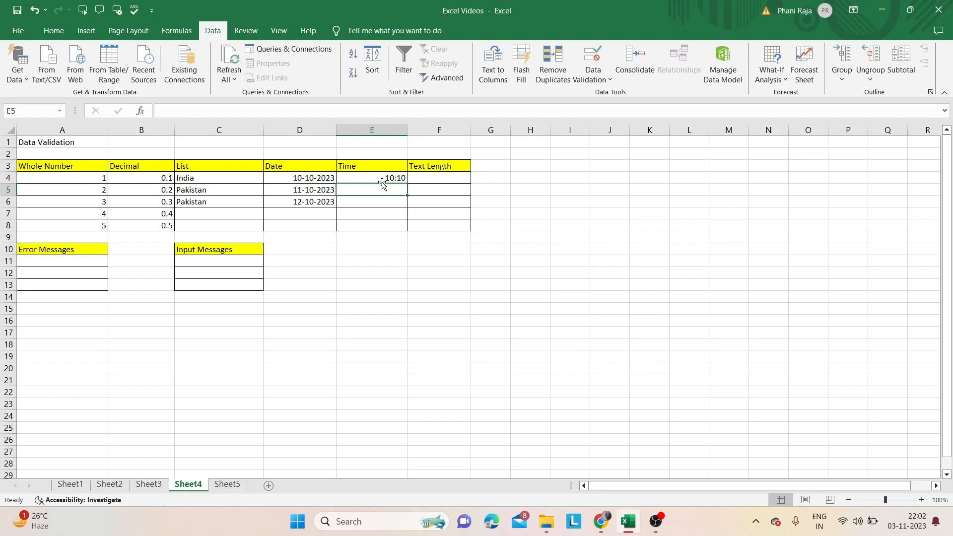
Apply a data validation rule to cells F4:F8 that allows only a text length between 1 and 4.
click(434, 177)
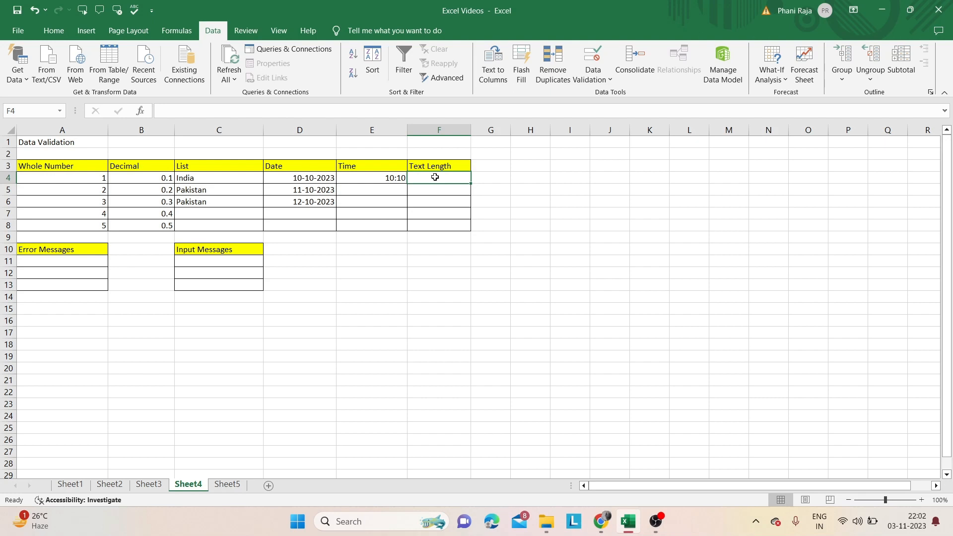
drag(435, 177, 439, 227)
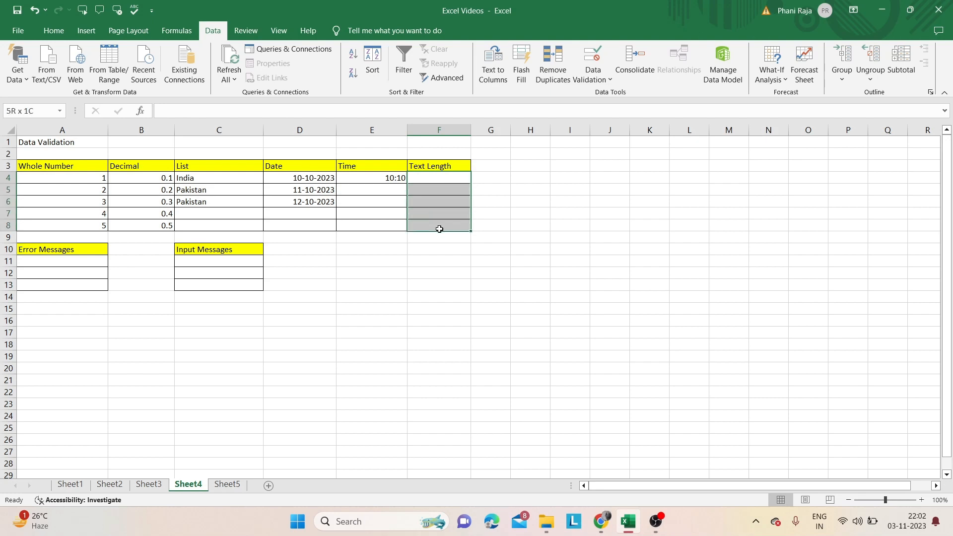
click(598, 76)
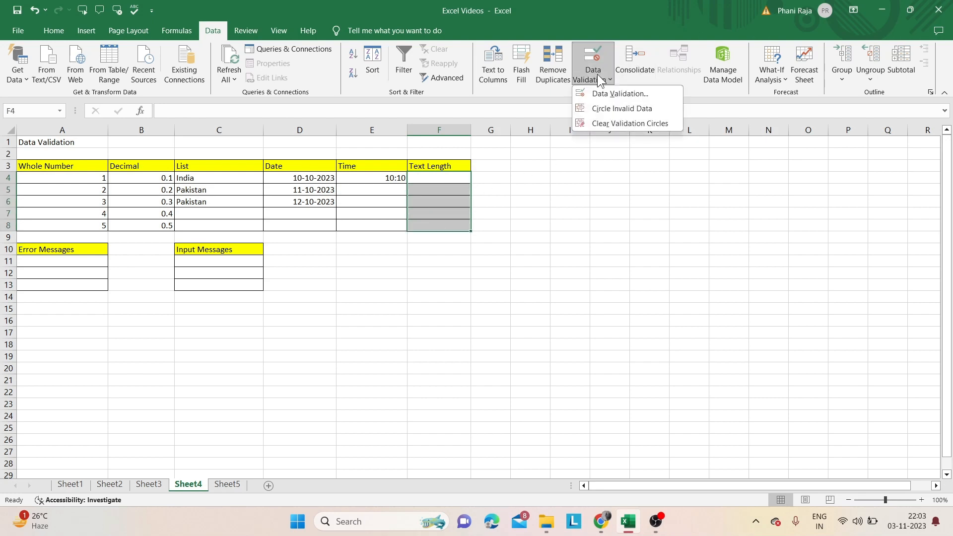
click(598, 94)
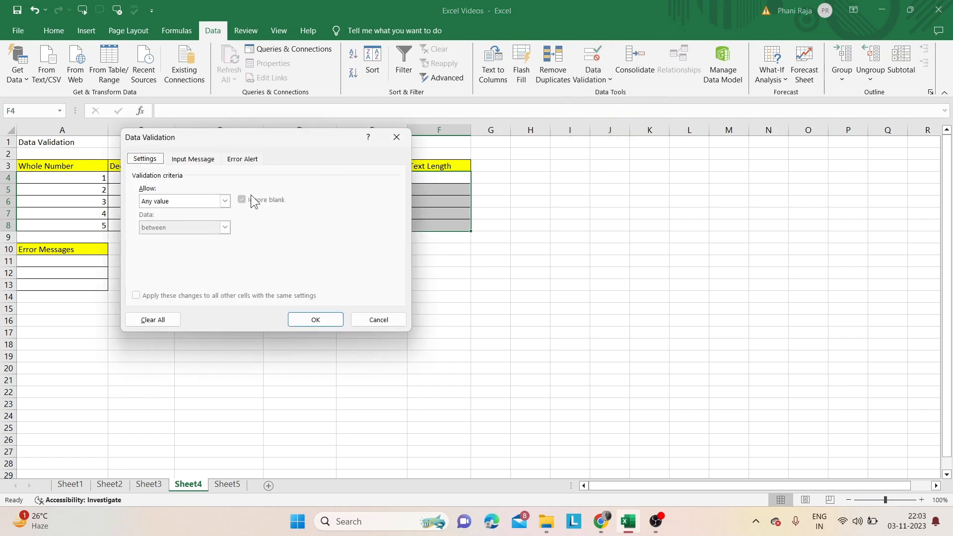
click(225, 200)
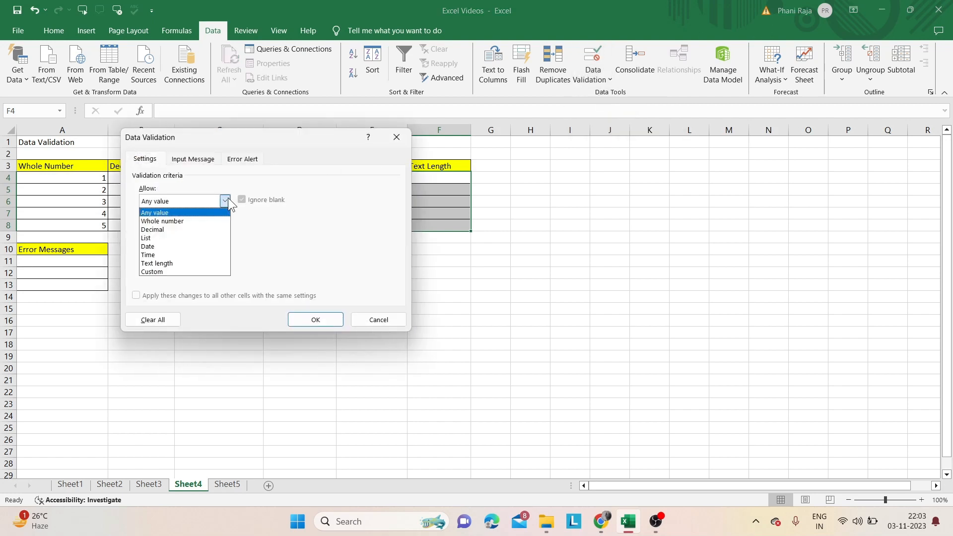
click(201, 263)
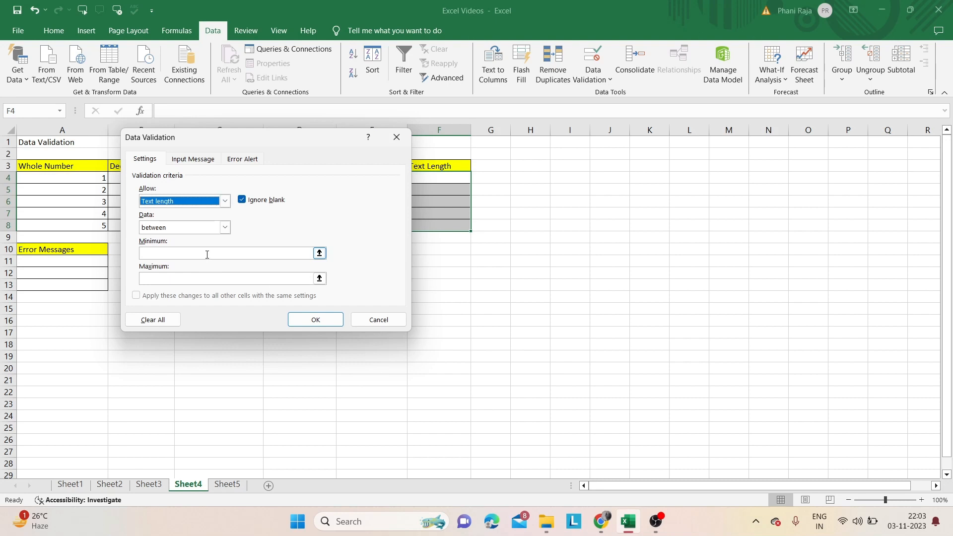
click(207, 254)
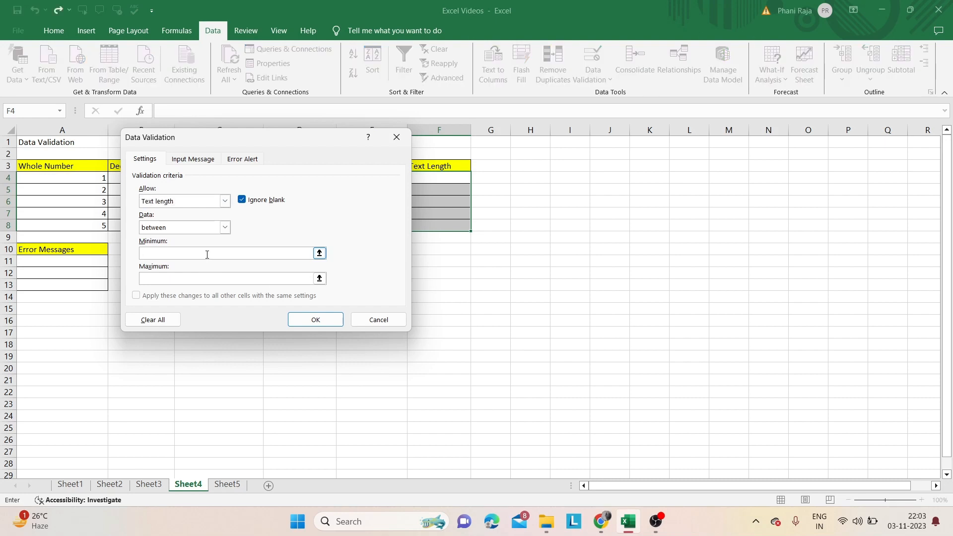
text(1)
click(209, 276)
text(4)
click(294, 323)
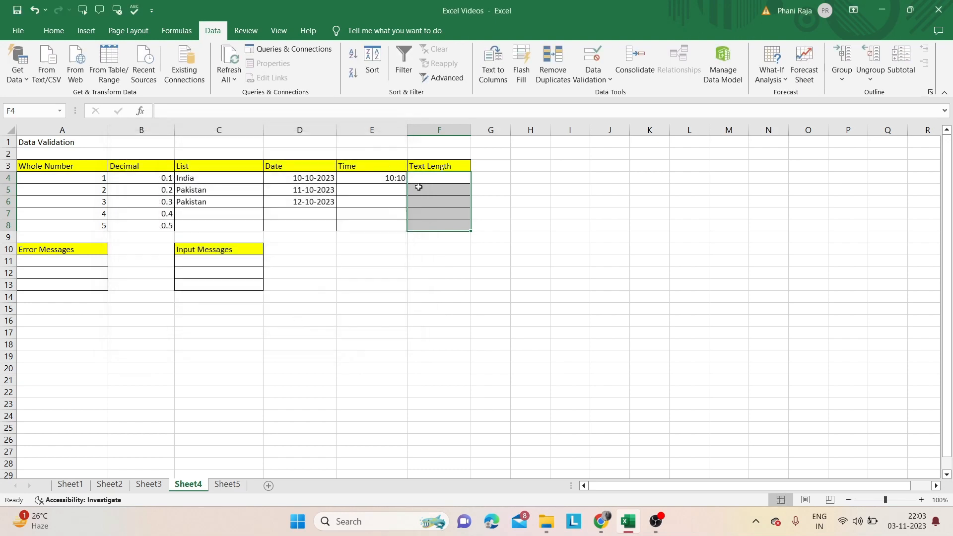
Enter Abc in cells F4 and F5, and ad in cell F6.
click(445, 176)
text(Abc)
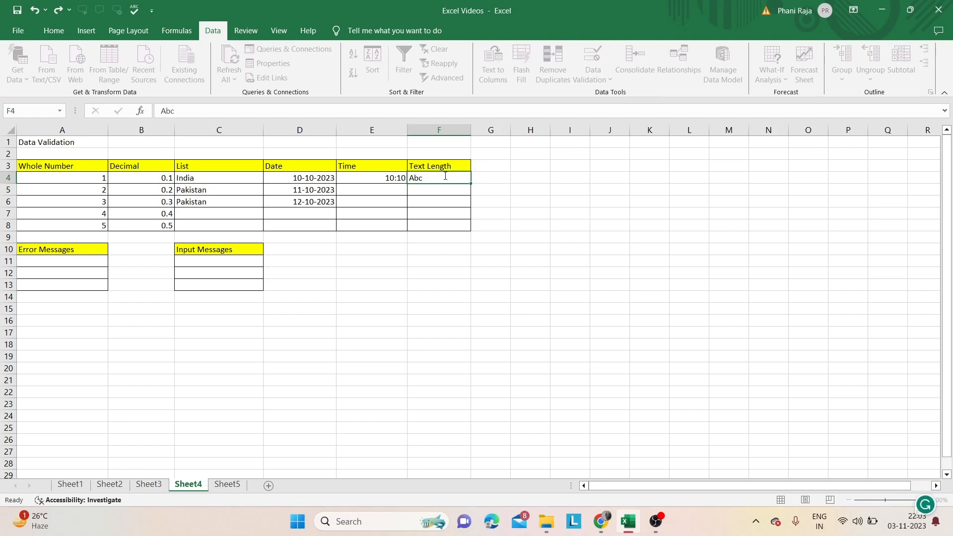
key(Return)
text(Abc)
key(Return)
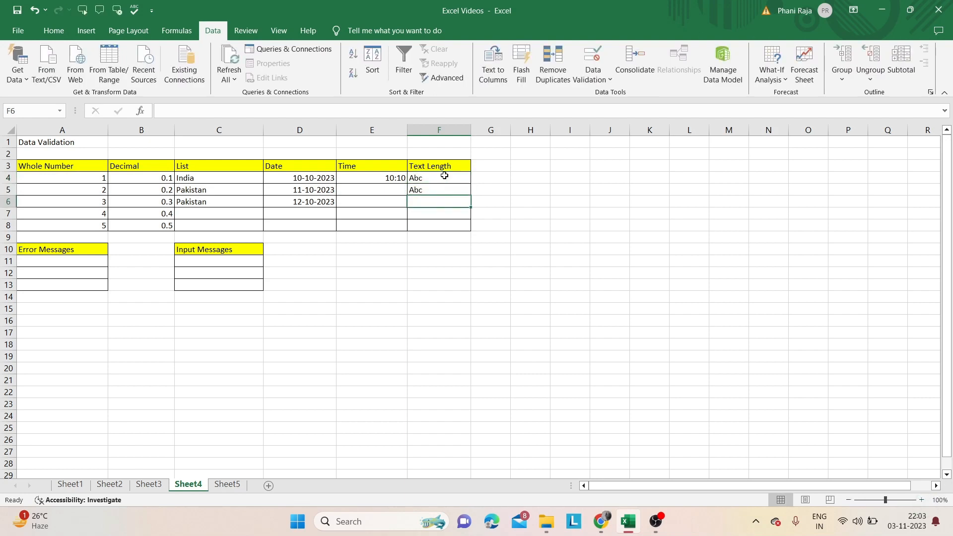
text(ad)
key(Return)
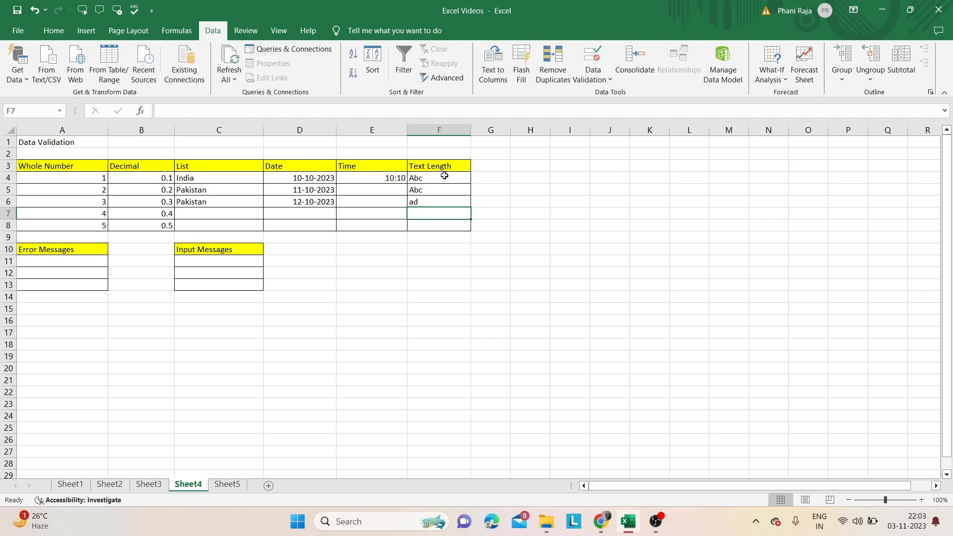
Test the text length rule by trying to enter abcde in cell F7, and dismiss the alert.
text(abcde)
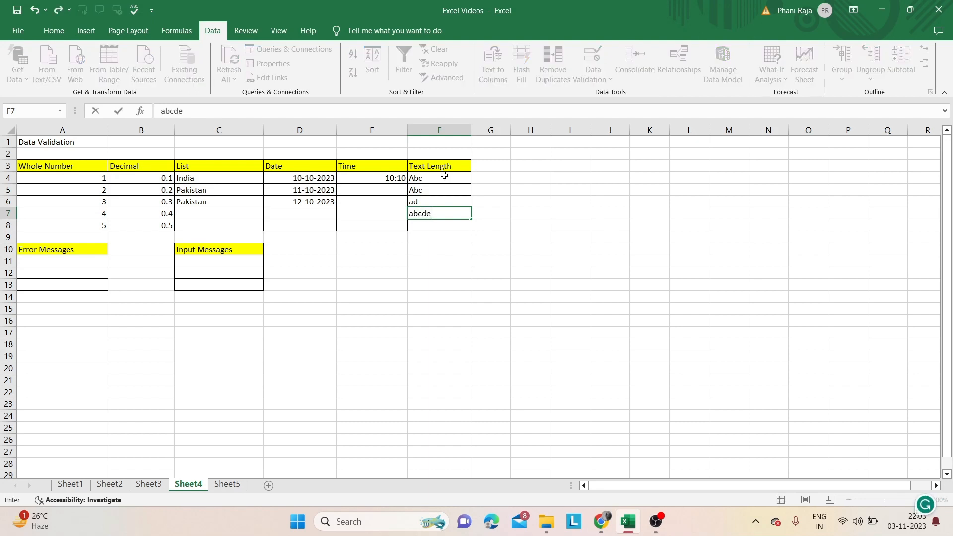
key(Return)
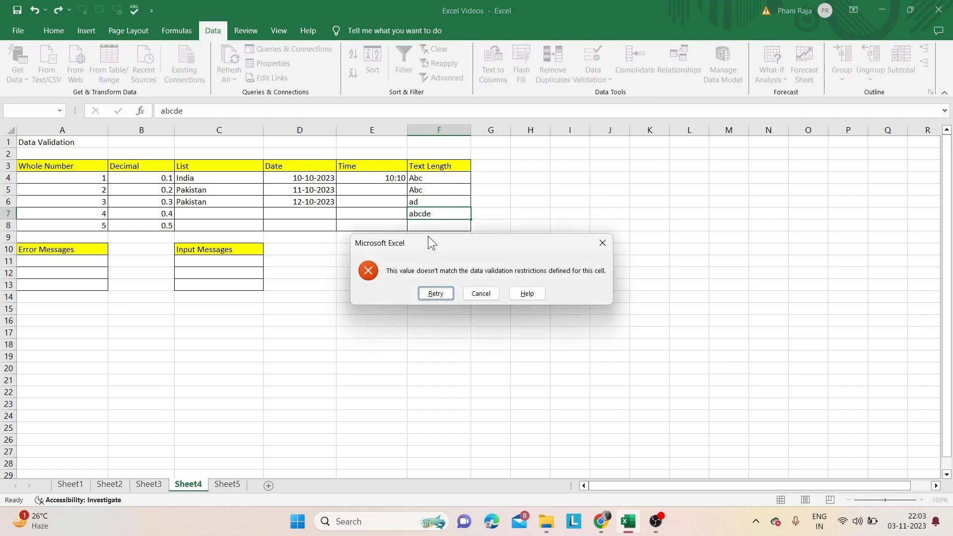
click(610, 243)
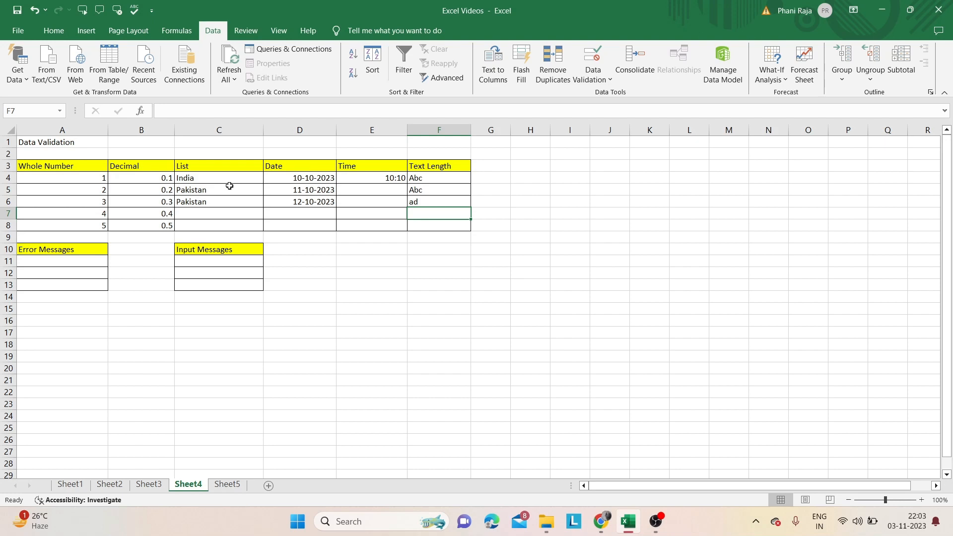
Open the data validation error alert settings for cells A11:A13, preview the Warning and Information styles, and choose the Stop style.
click(99, 260)
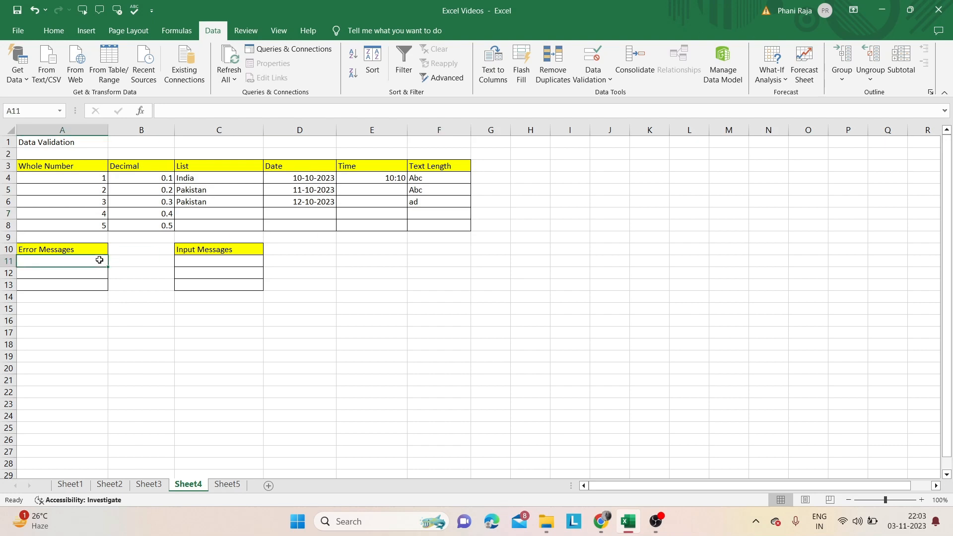
drag(99, 260, 103, 283)
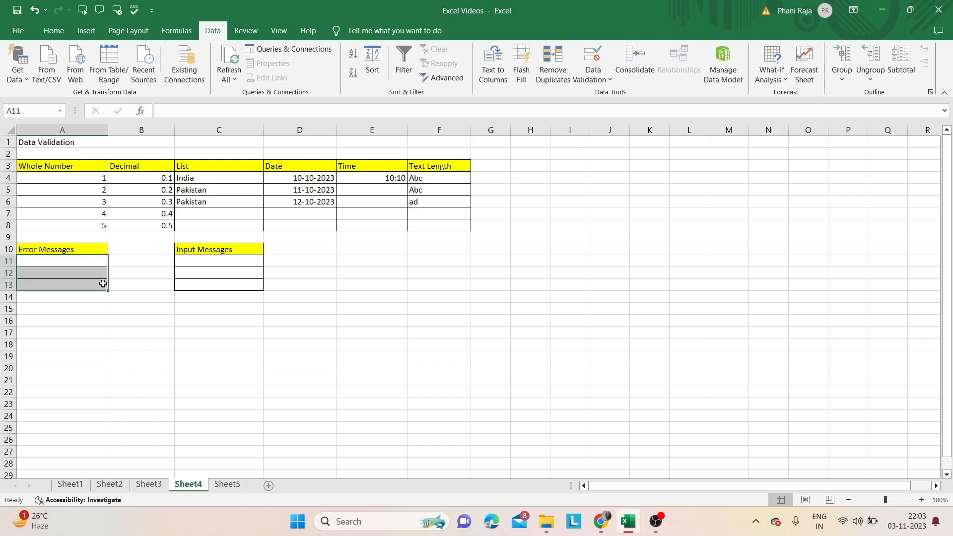
click(597, 78)
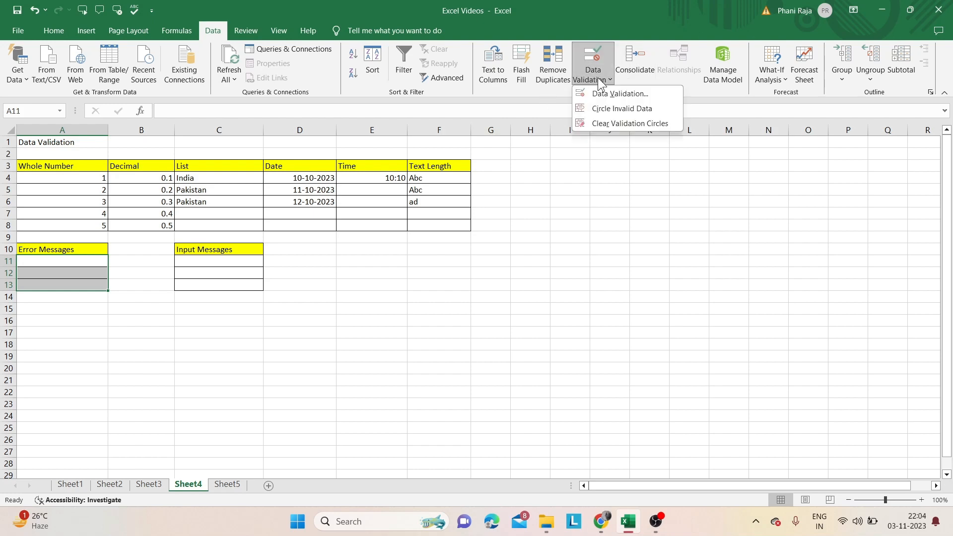
click(600, 94)
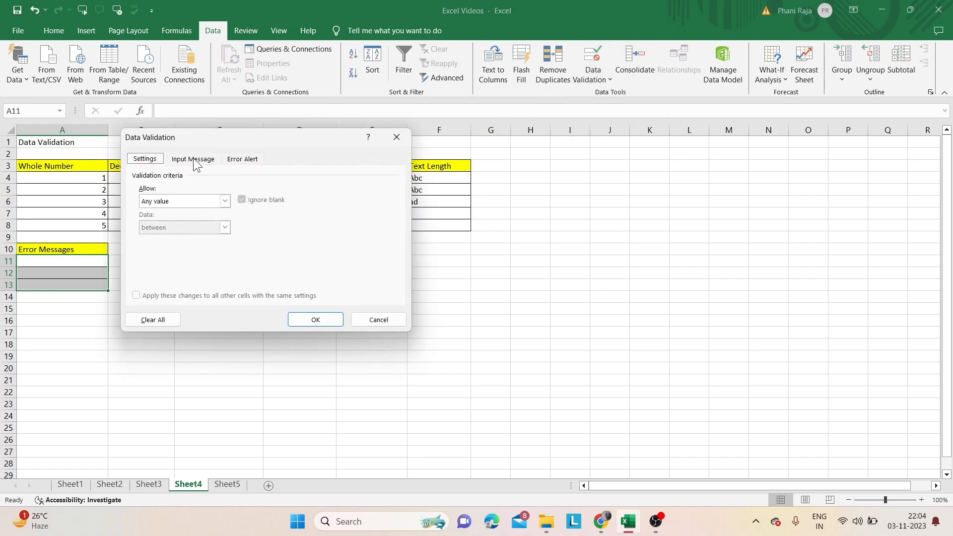
click(230, 161)
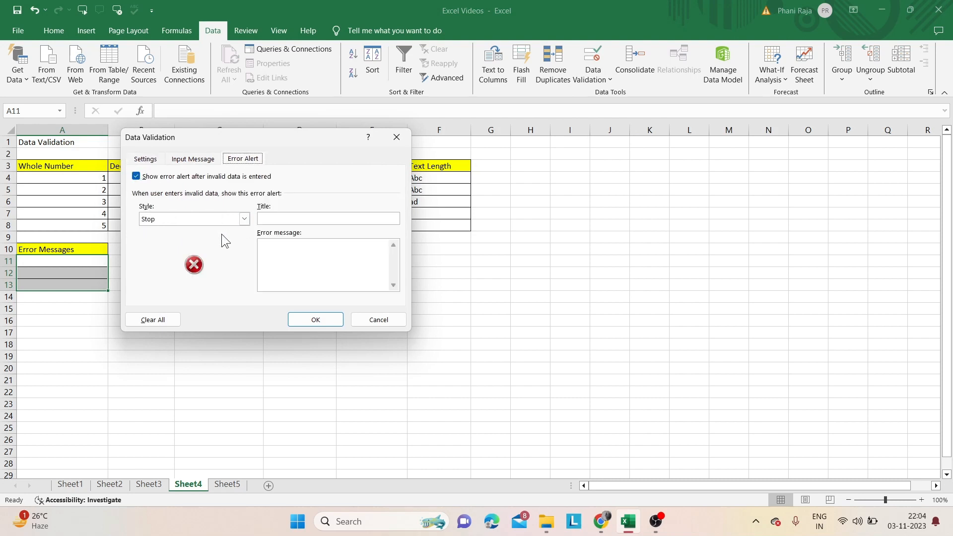
click(244, 219)
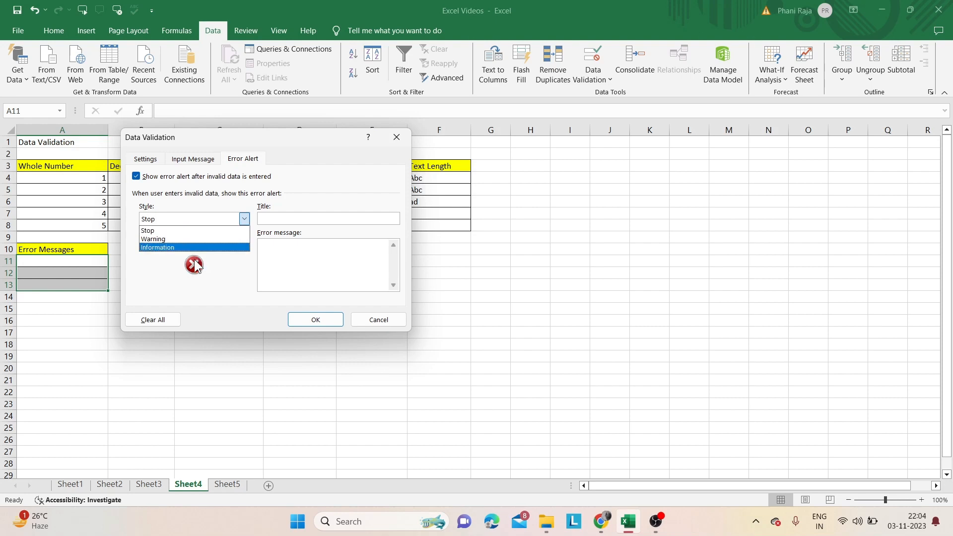
click(180, 241)
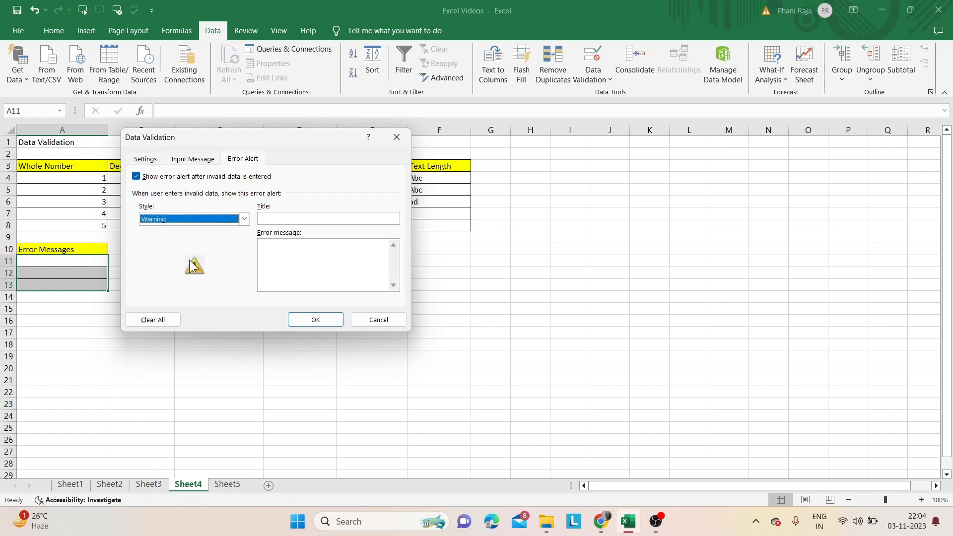
click(244, 219)
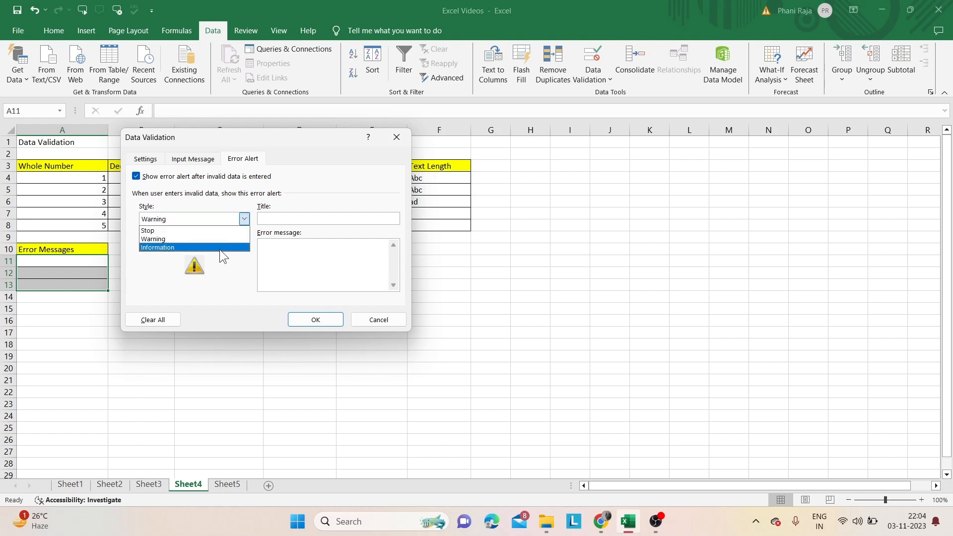
click(220, 249)
click(244, 219)
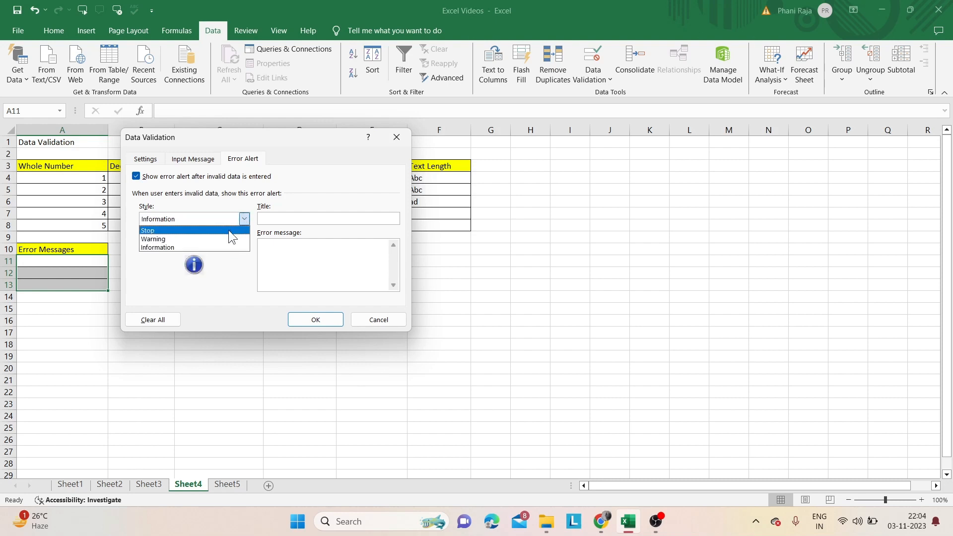
click(228, 230)
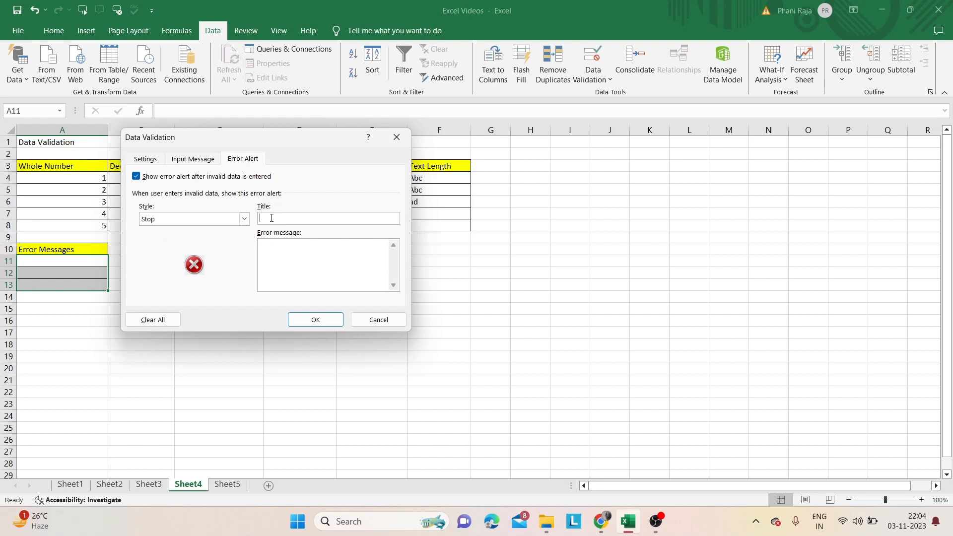
Title the error alert Disclaimer, set its message to "Kindly enter valid input", and apply it.
text(Dis)
text(claimer)
text(Kindly)
text( enter val)
text(id input)
click(316, 320)
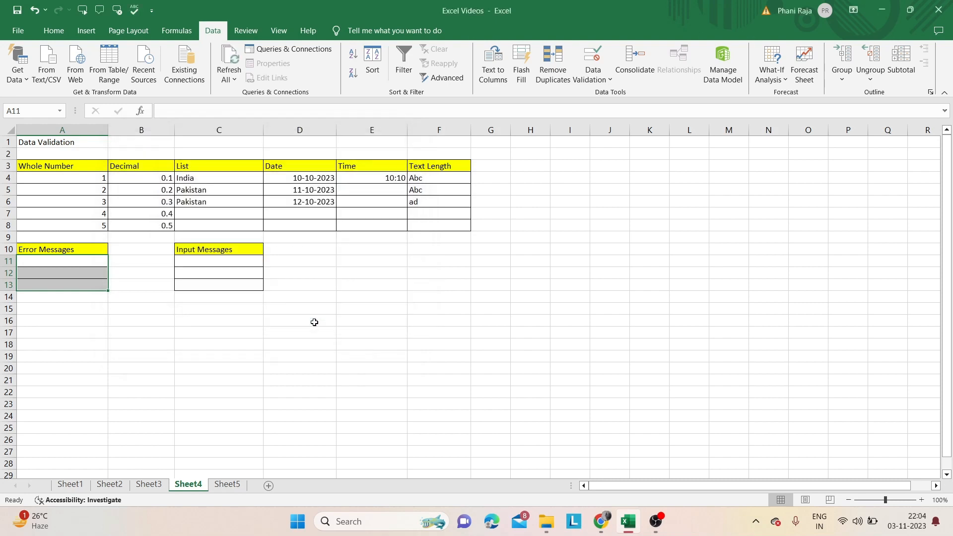
Apply a data validation rule to cells A11:A13 that allows only whole numbers between 1 and 3.
click(102, 266)
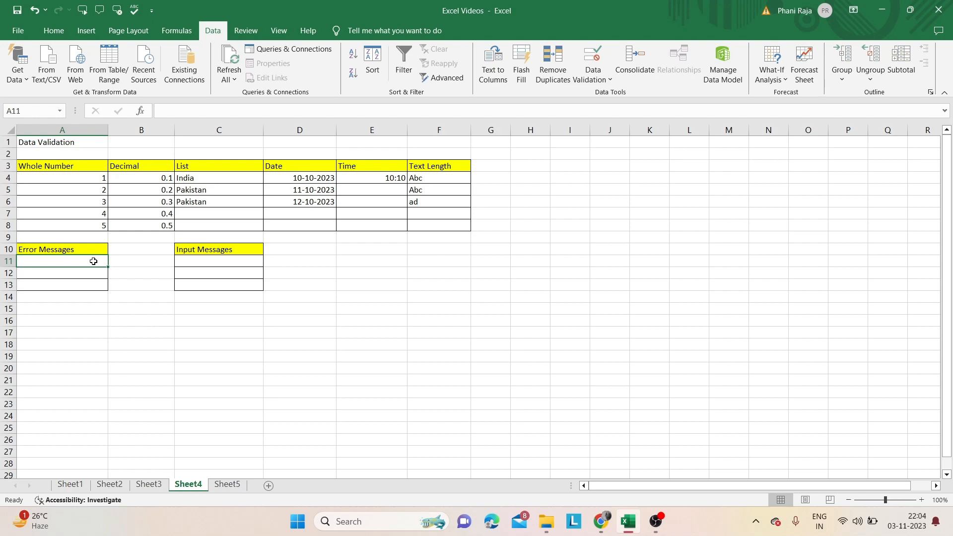
drag(94, 261, 94, 284)
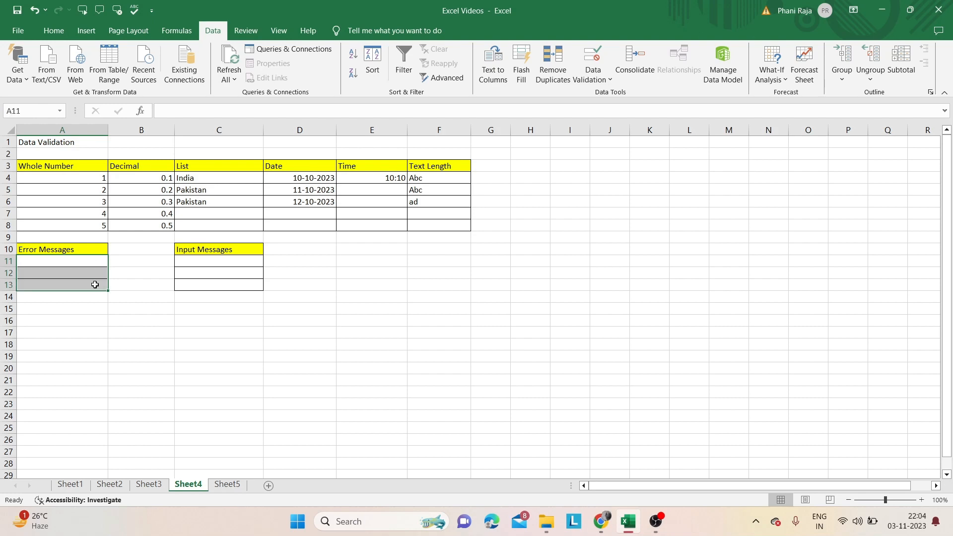
click(589, 76)
click(589, 95)
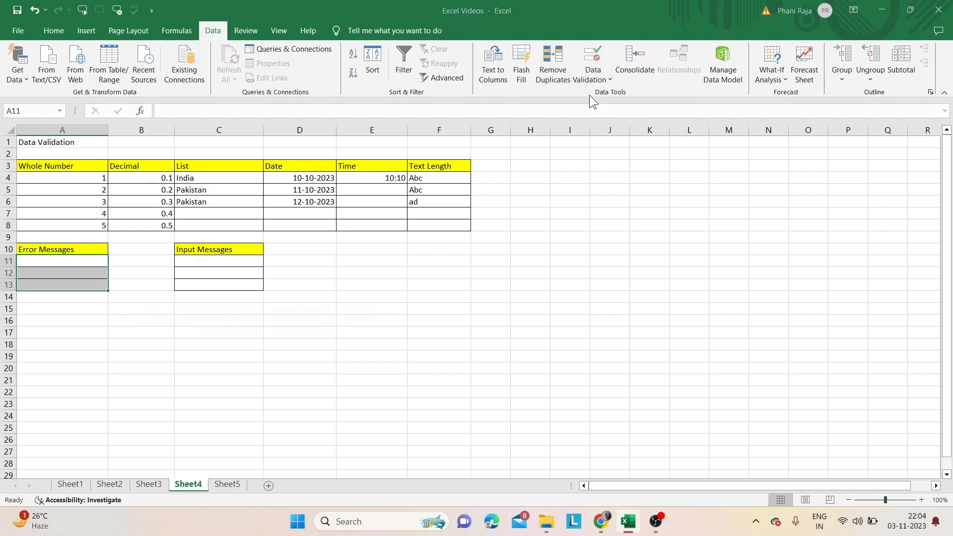
click(152, 160)
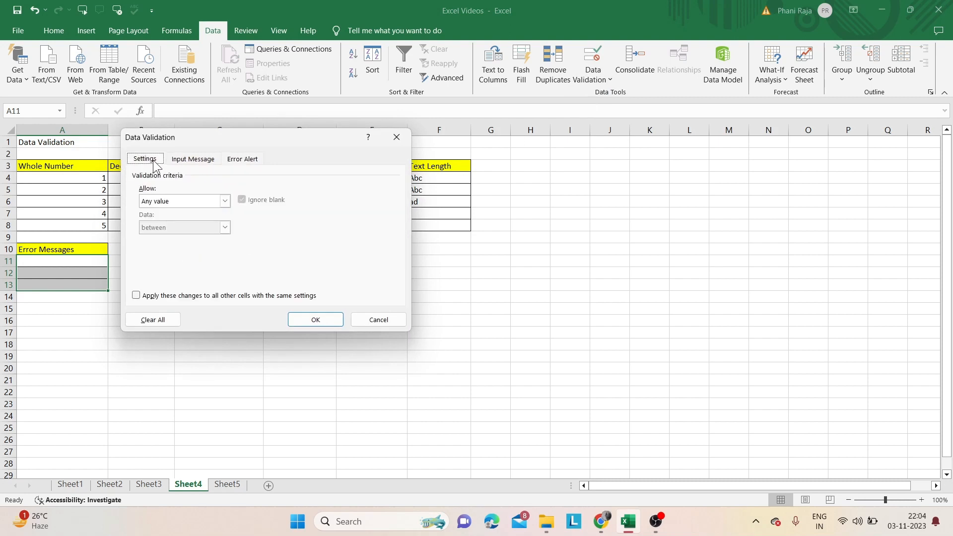
click(224, 200)
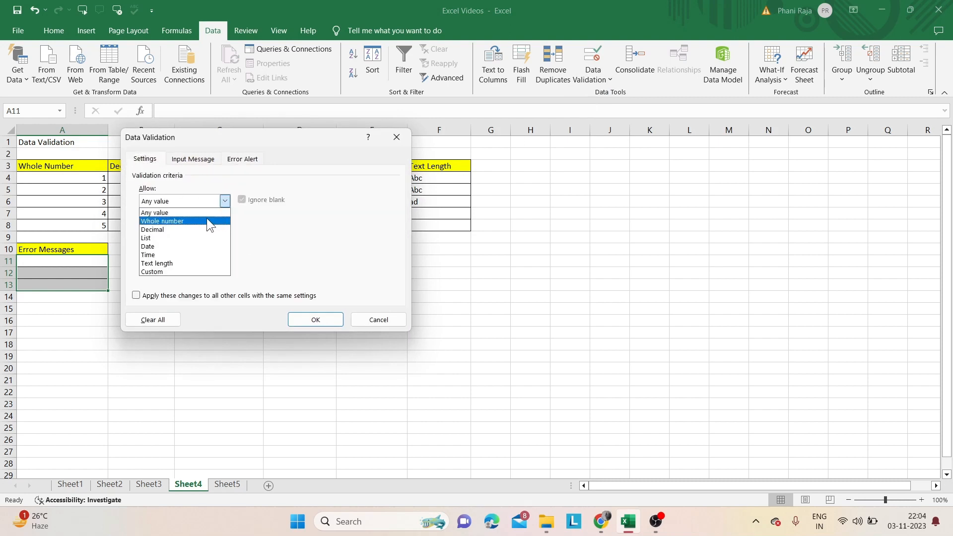
click(207, 220)
click(219, 254)
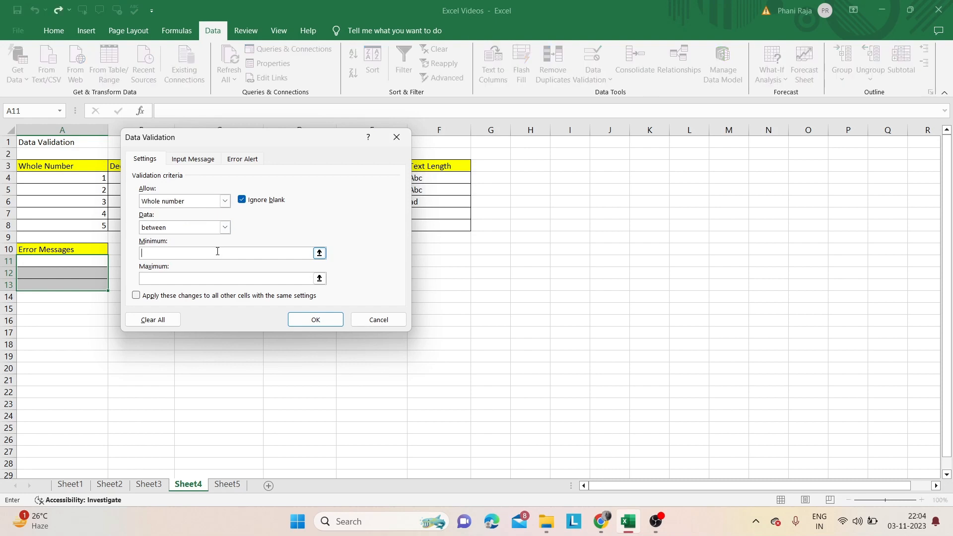
text(1)
click(210, 279)
text(3)
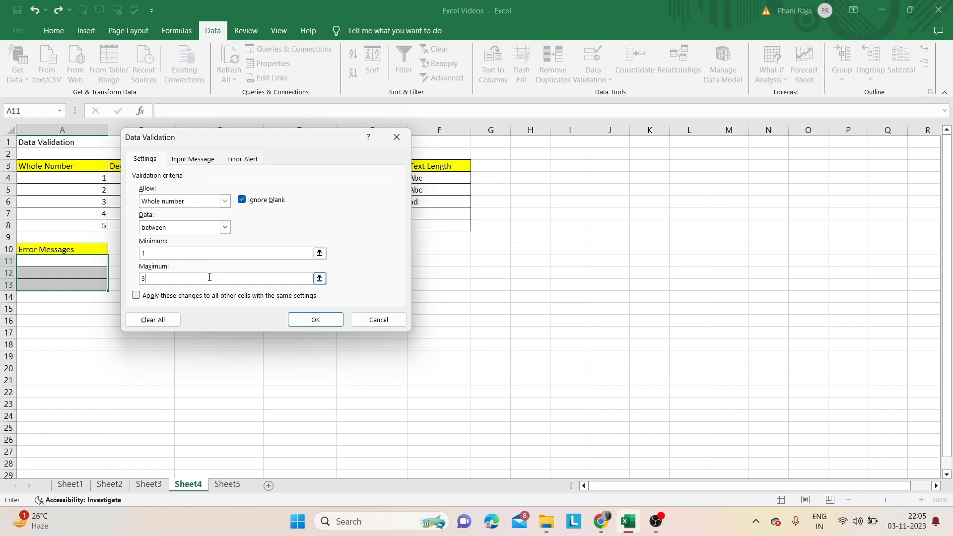
click(296, 320)
Enter 1 in cell A11 and 2 in cell A12 under Error Messages.
click(79, 261)
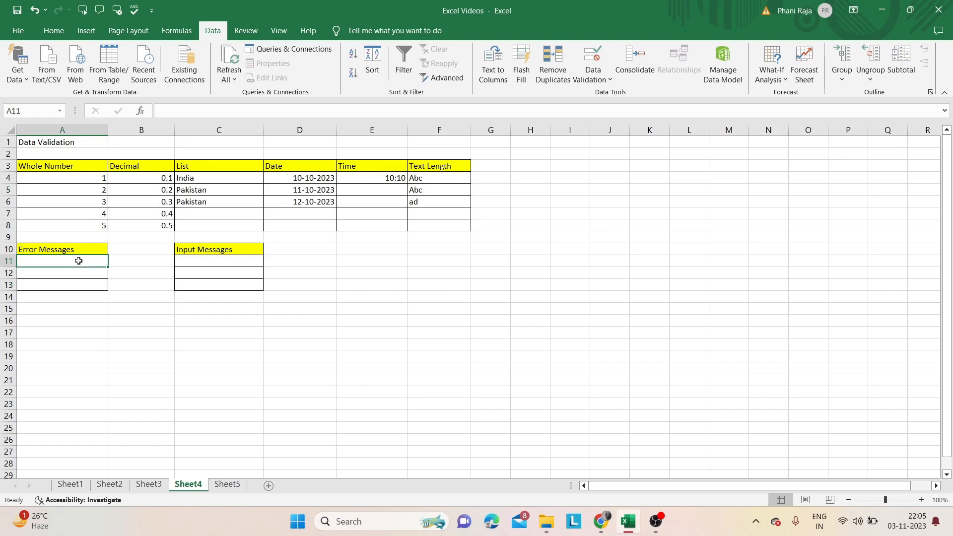
text(1)
key(Return)
text(2)
key(Return)
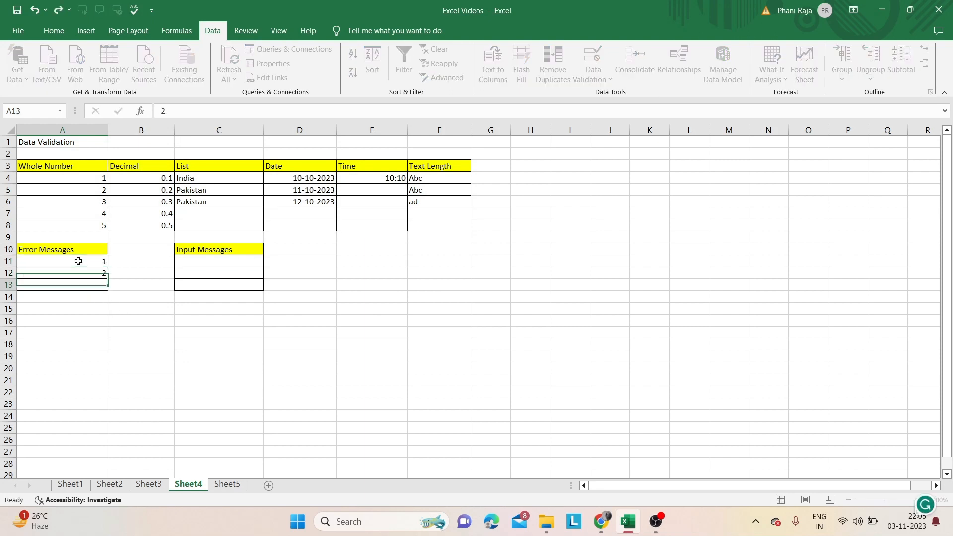
Test the custom error alert by trying to enter 5 in cell A13, and dismiss the alert.
text(5)
key(Return)
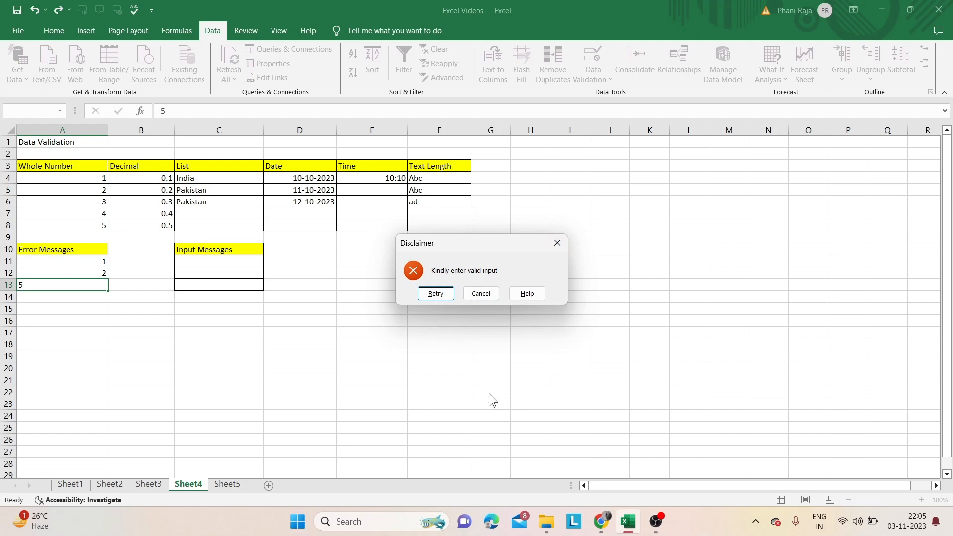
click(555, 251)
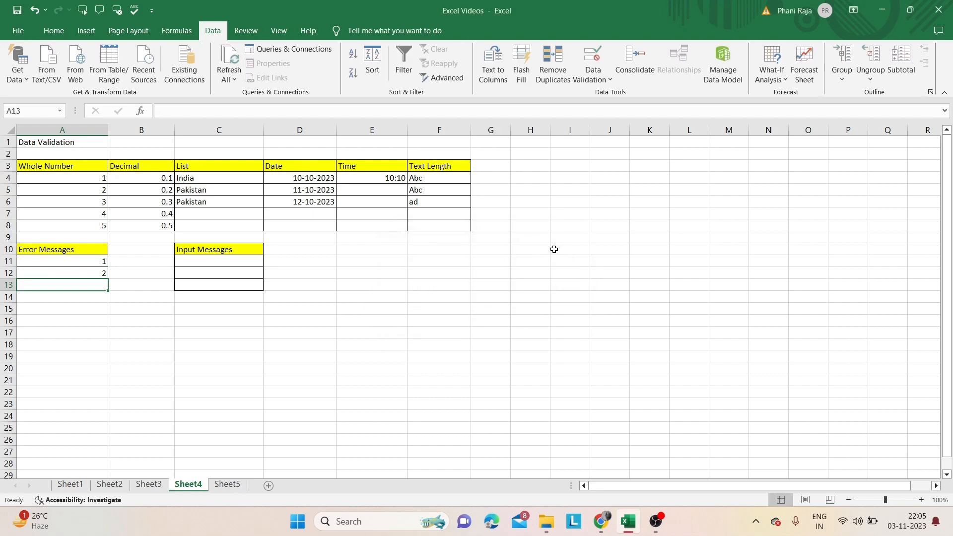
Add a data validation input message to cells C11:C13 titled Information with the text "Please enter the whole numbers.".
click(252, 261)
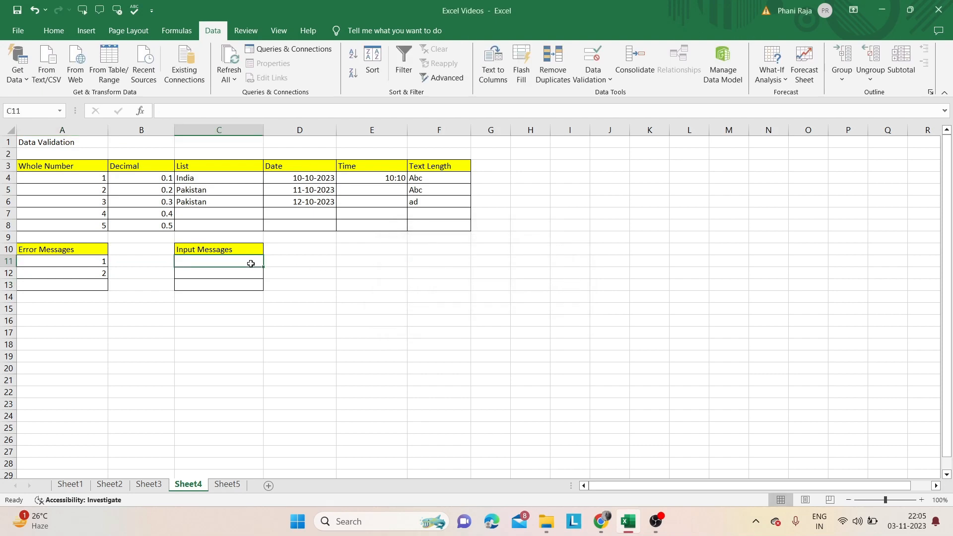
drag(252, 261, 253, 283)
click(603, 82)
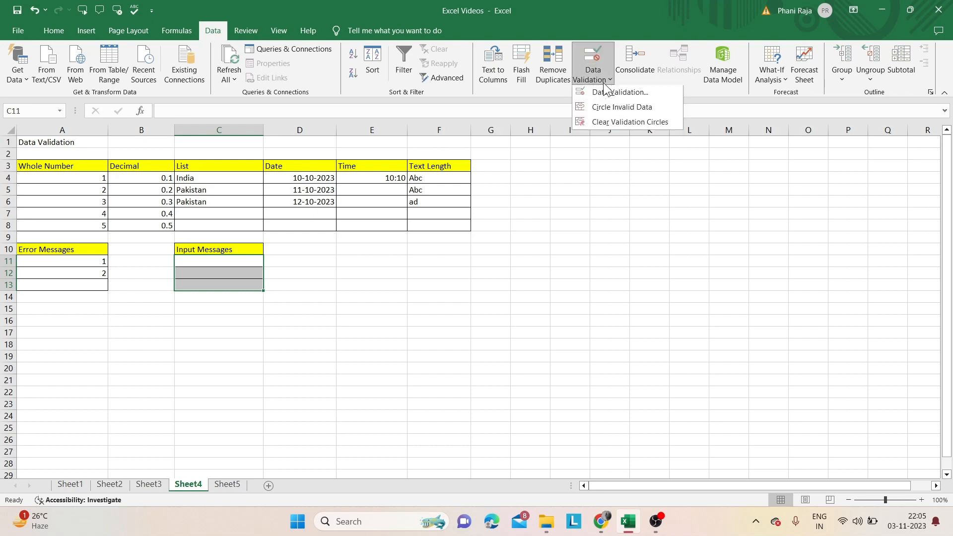
click(606, 94)
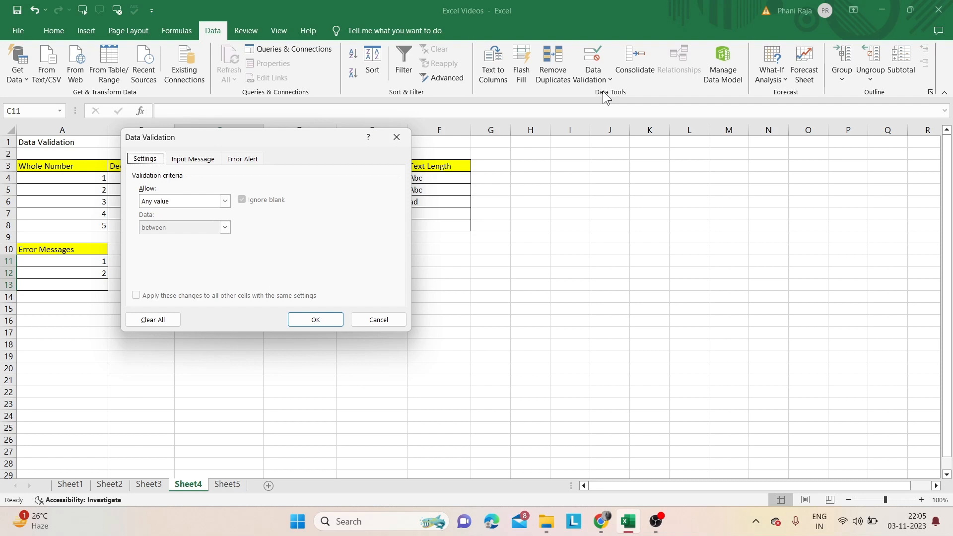
click(195, 158)
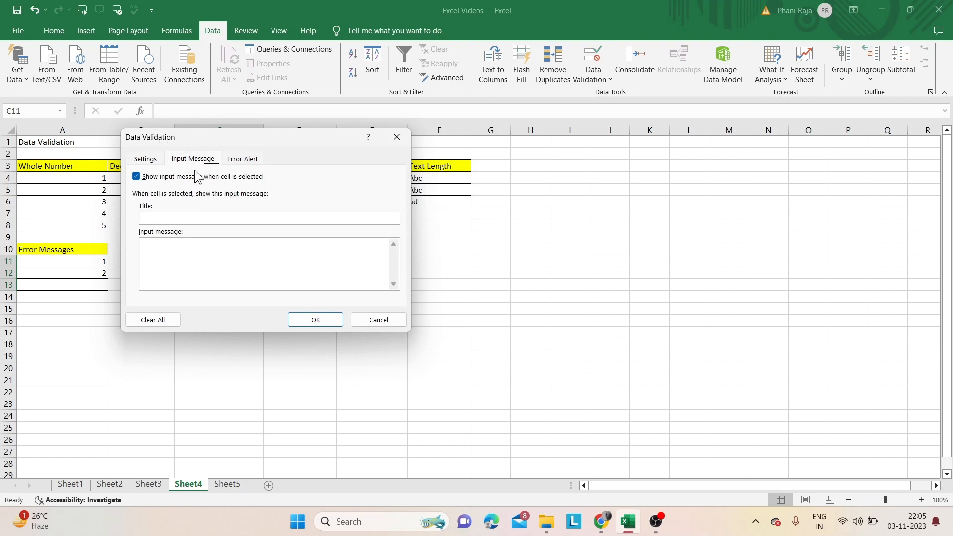
click(203, 218)
text(Inform)
text(ation)
text(lease ent)
text(er th)
text(e whole)
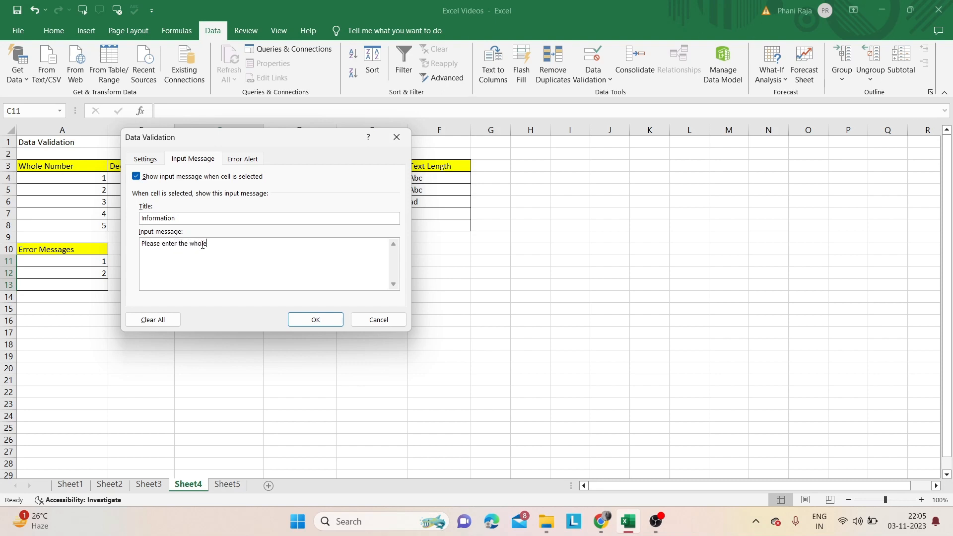
text( numbers.)
click(342, 318)
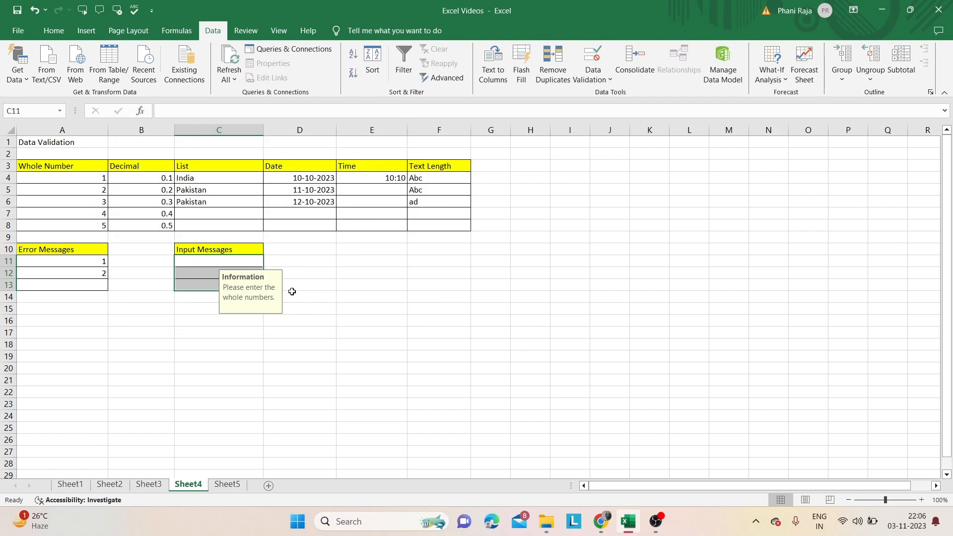